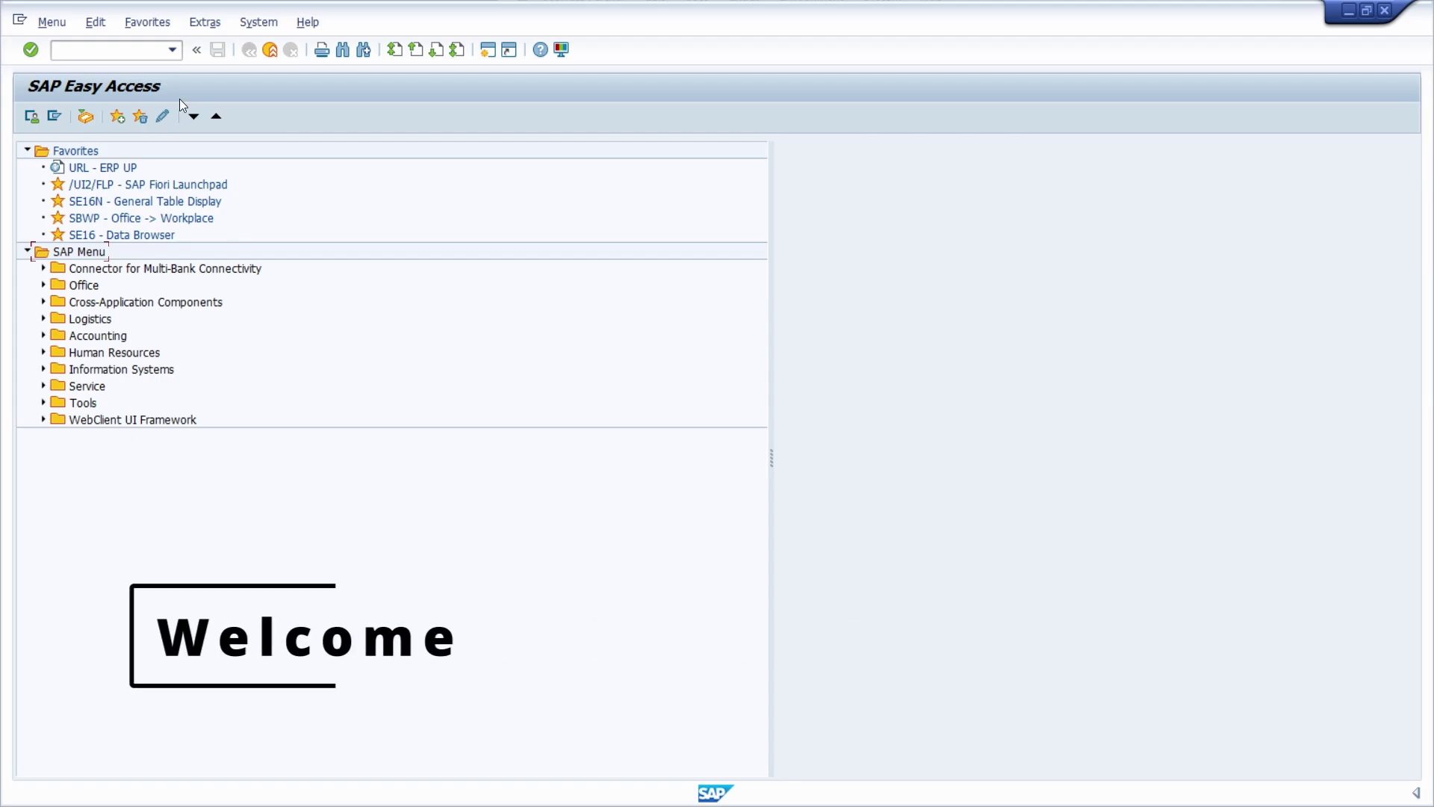
Step: Enter transaction code BP to reach the Maintain Business Partner screen
left_click(134, 47)
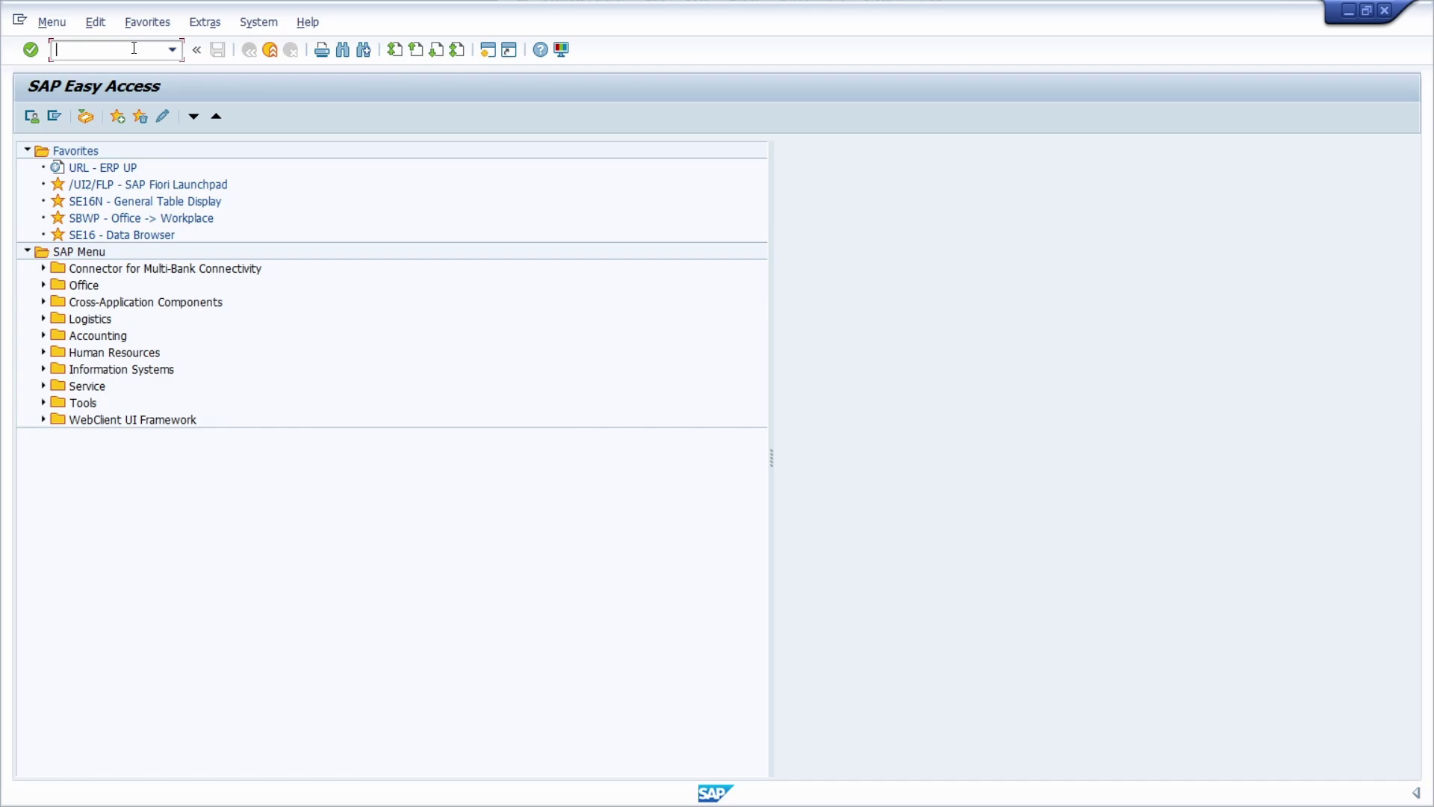
type("BP")
key("Return")
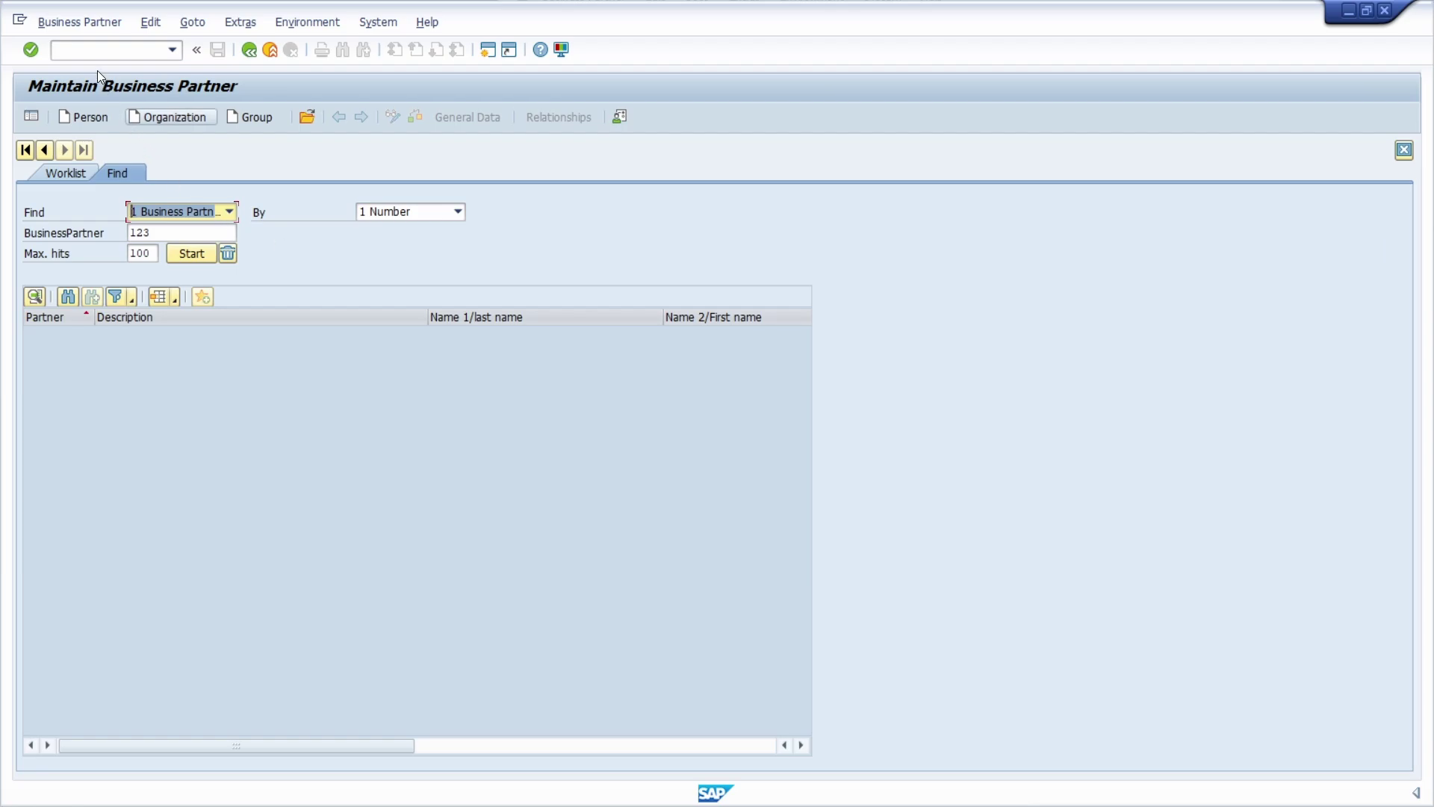
left_click(98, 49)
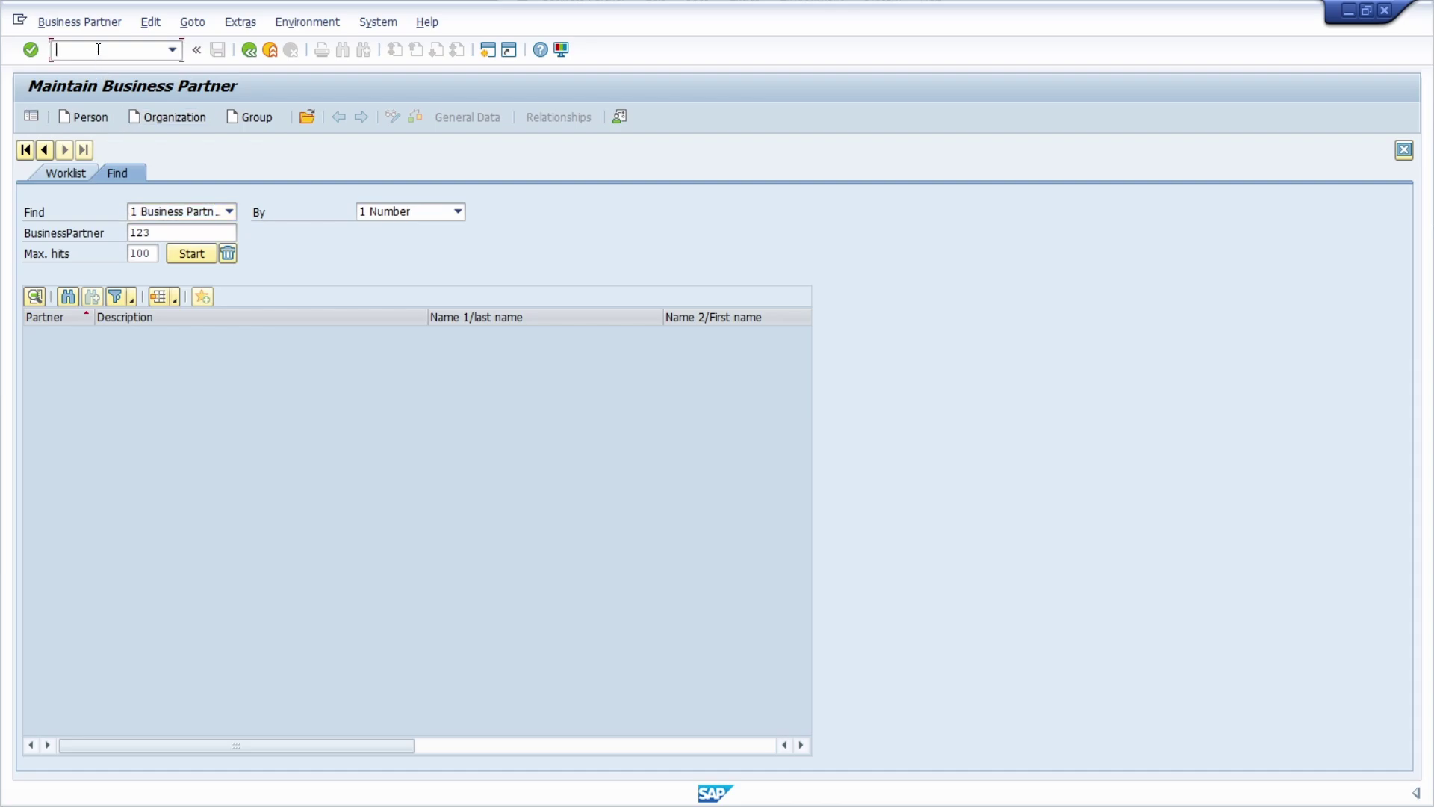
type("/nxk01")
key("Return")
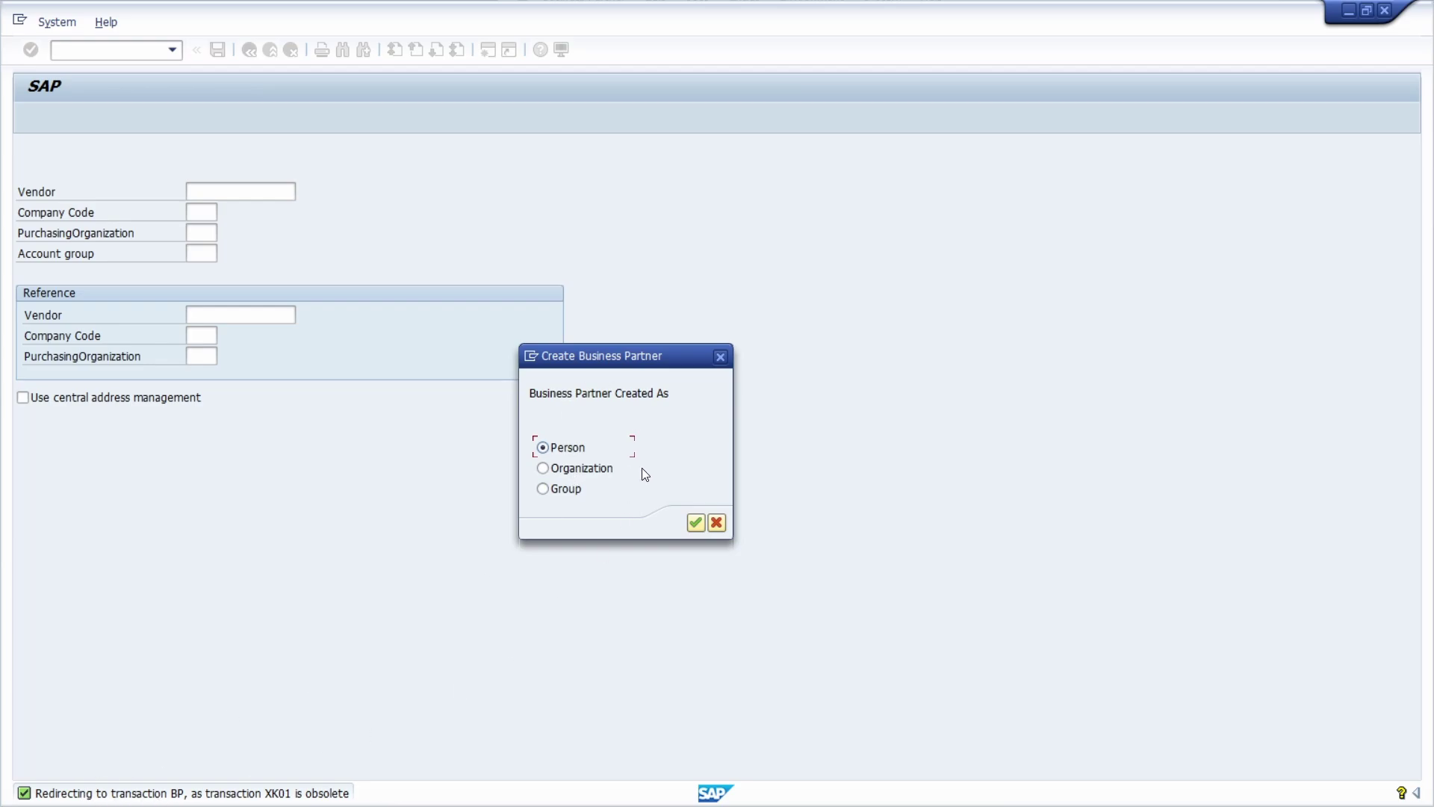
left_click(721, 359)
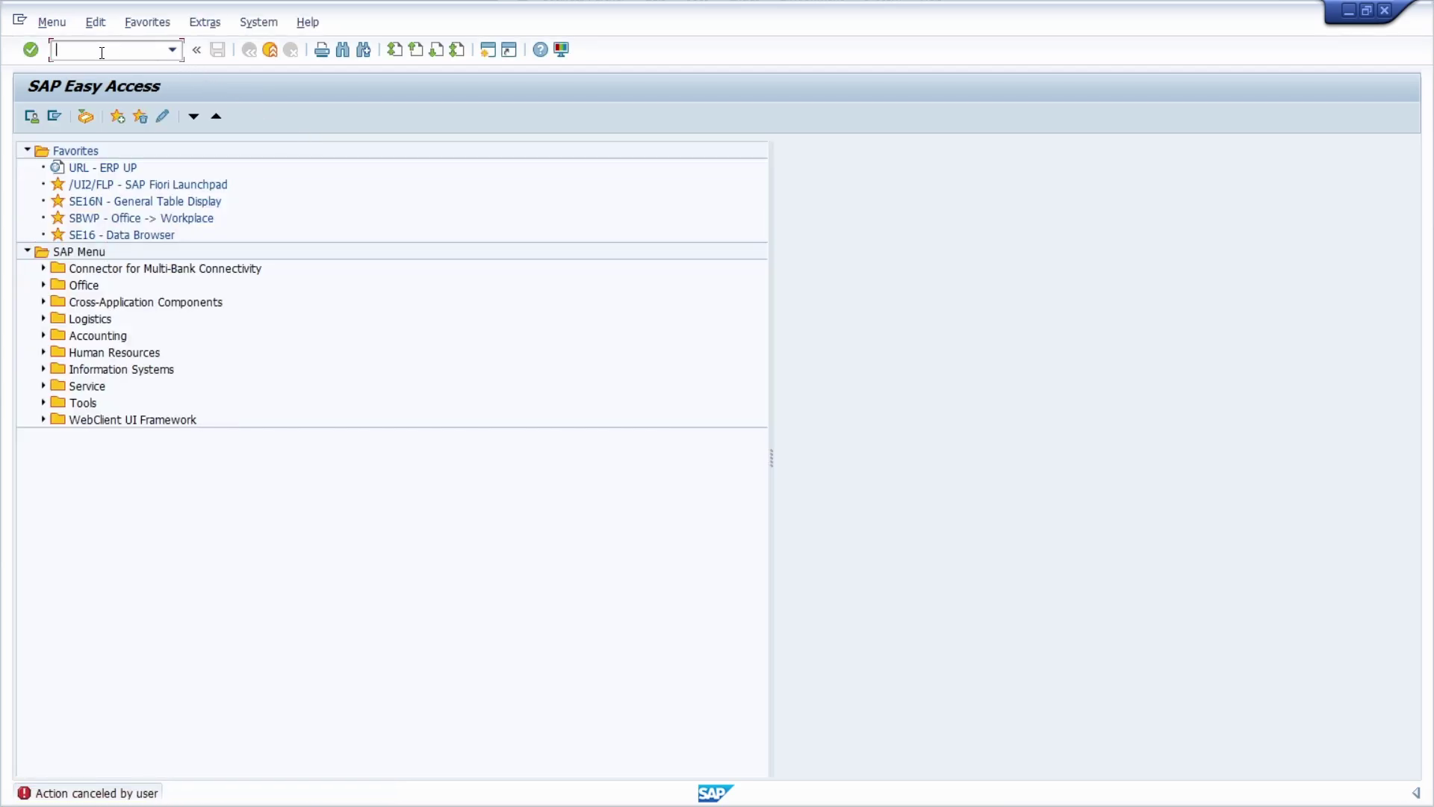
type("XD01")
key("Return")
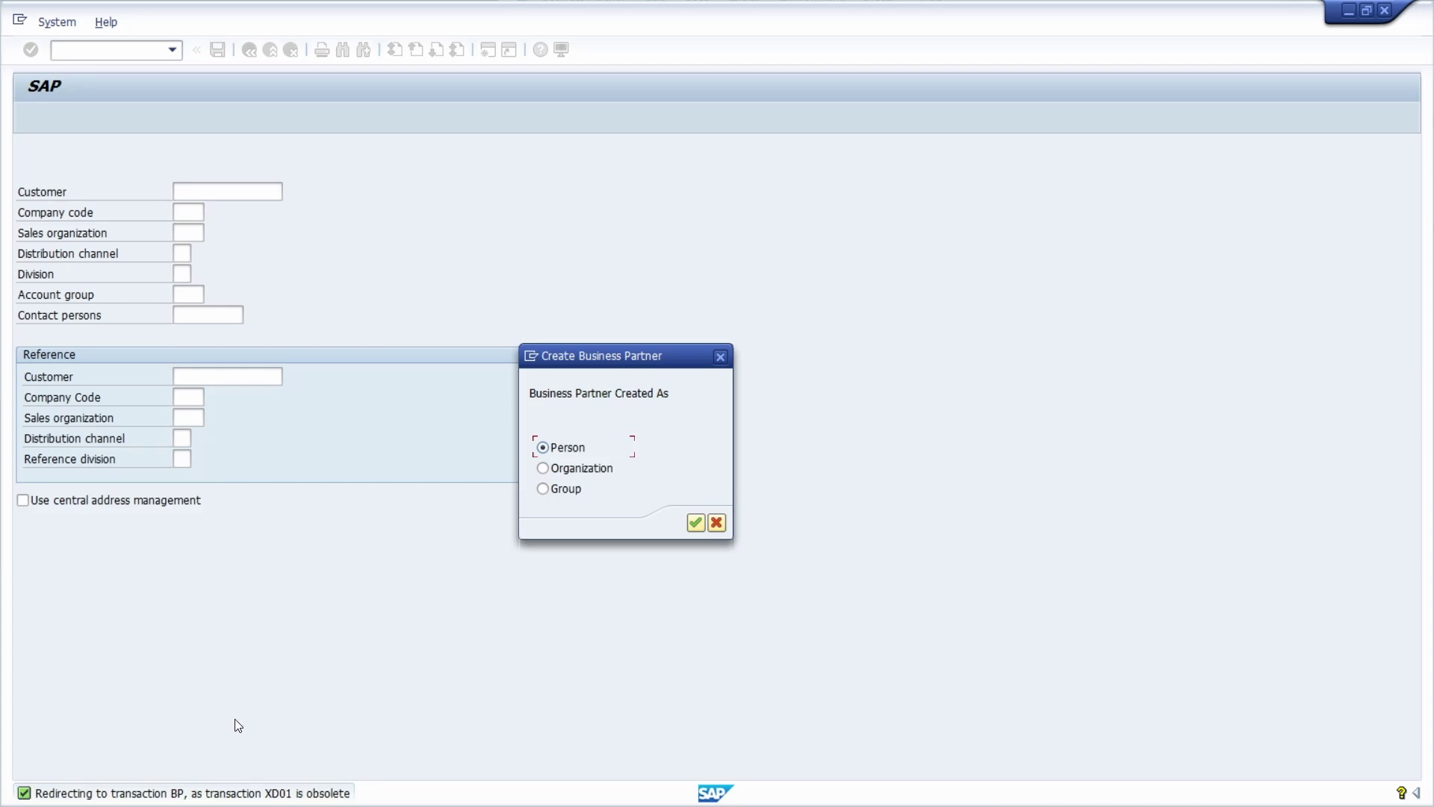
left_click(716, 522)
type("bp")
key("Return")
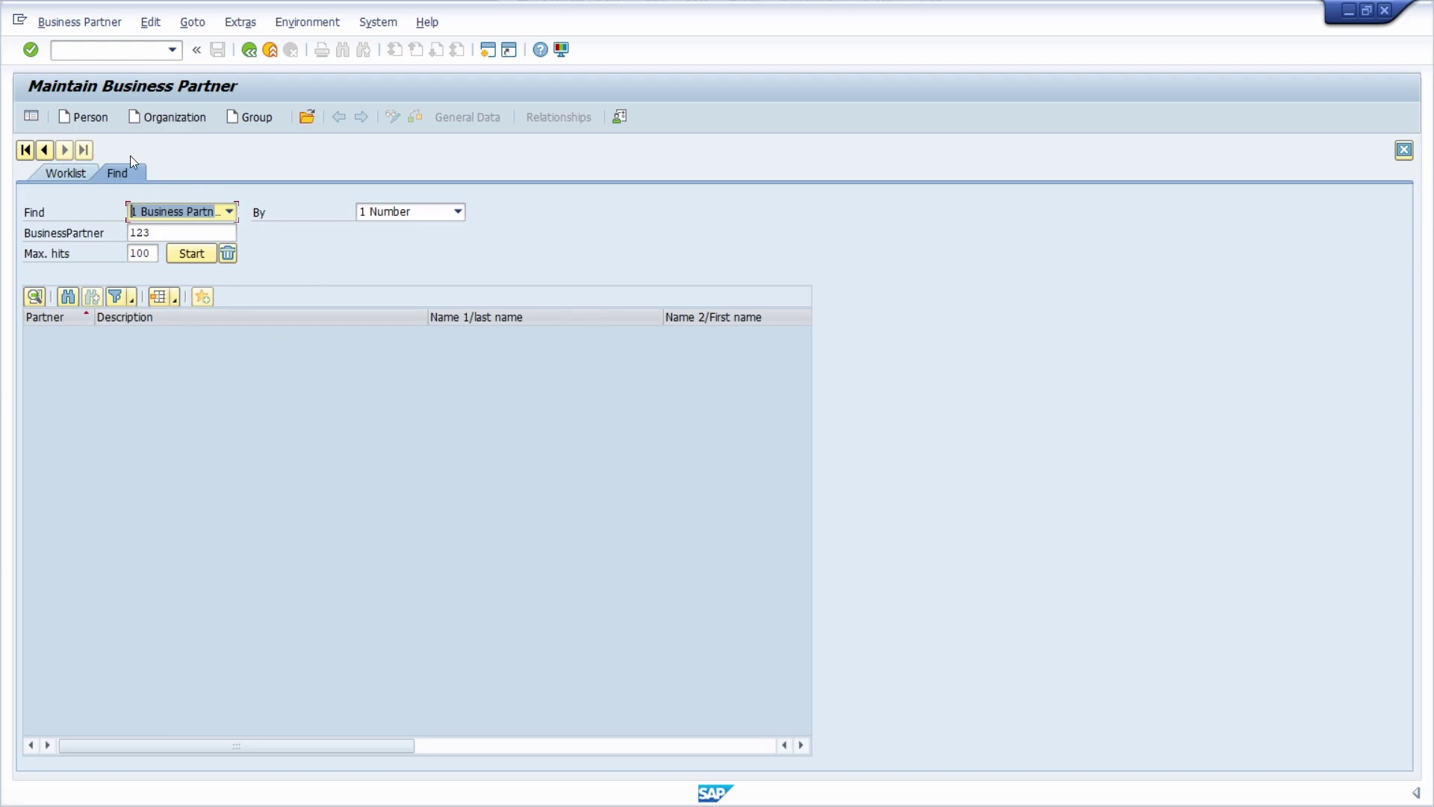
left_click(97, 116)
Step: Create a new Person business partner with the Grouping left on the blank entry
left_click(84, 117)
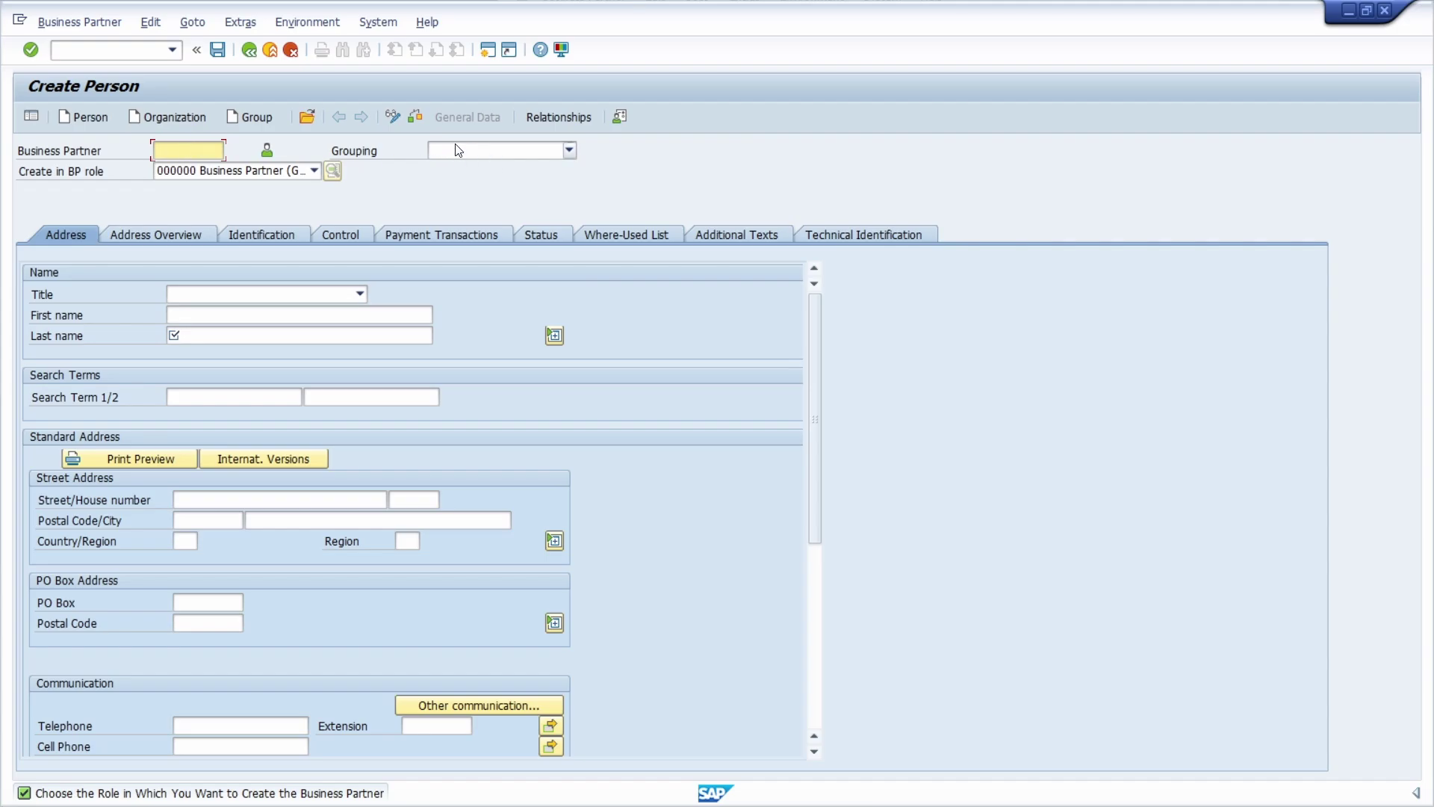
left_click(483, 151)
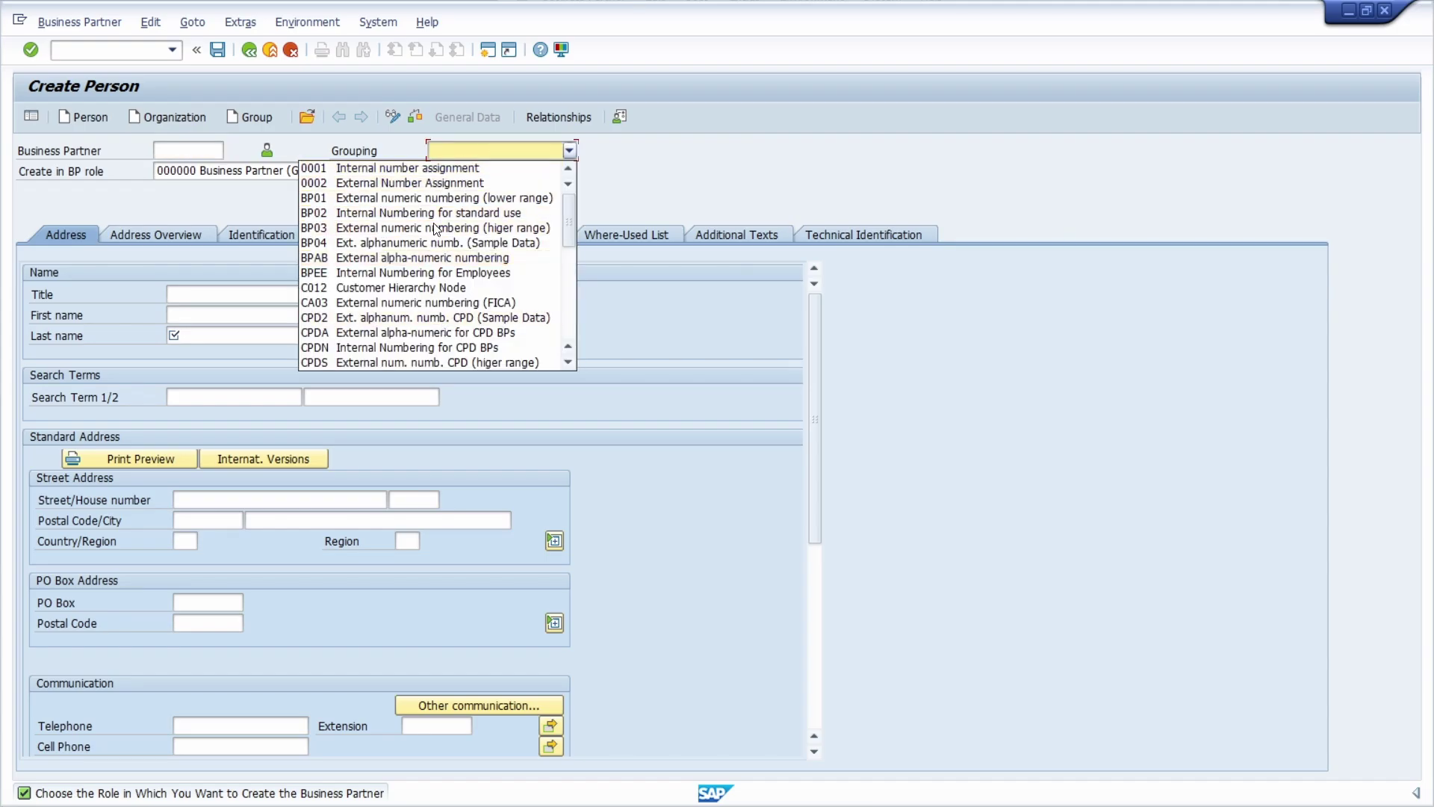
scroll(386, 354, "down", 2)
scroll(385, 354, "down", 2)
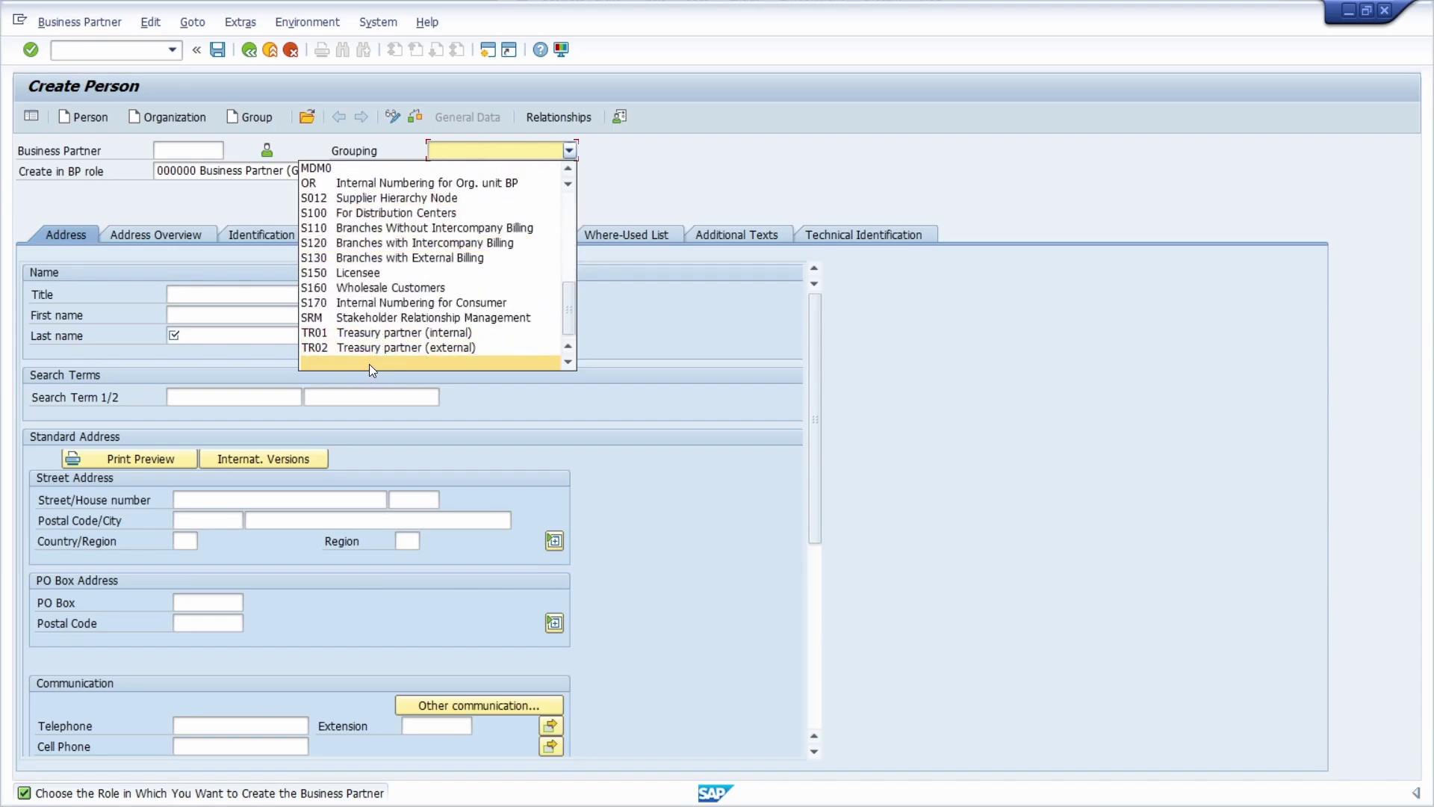
left_click(369, 365)
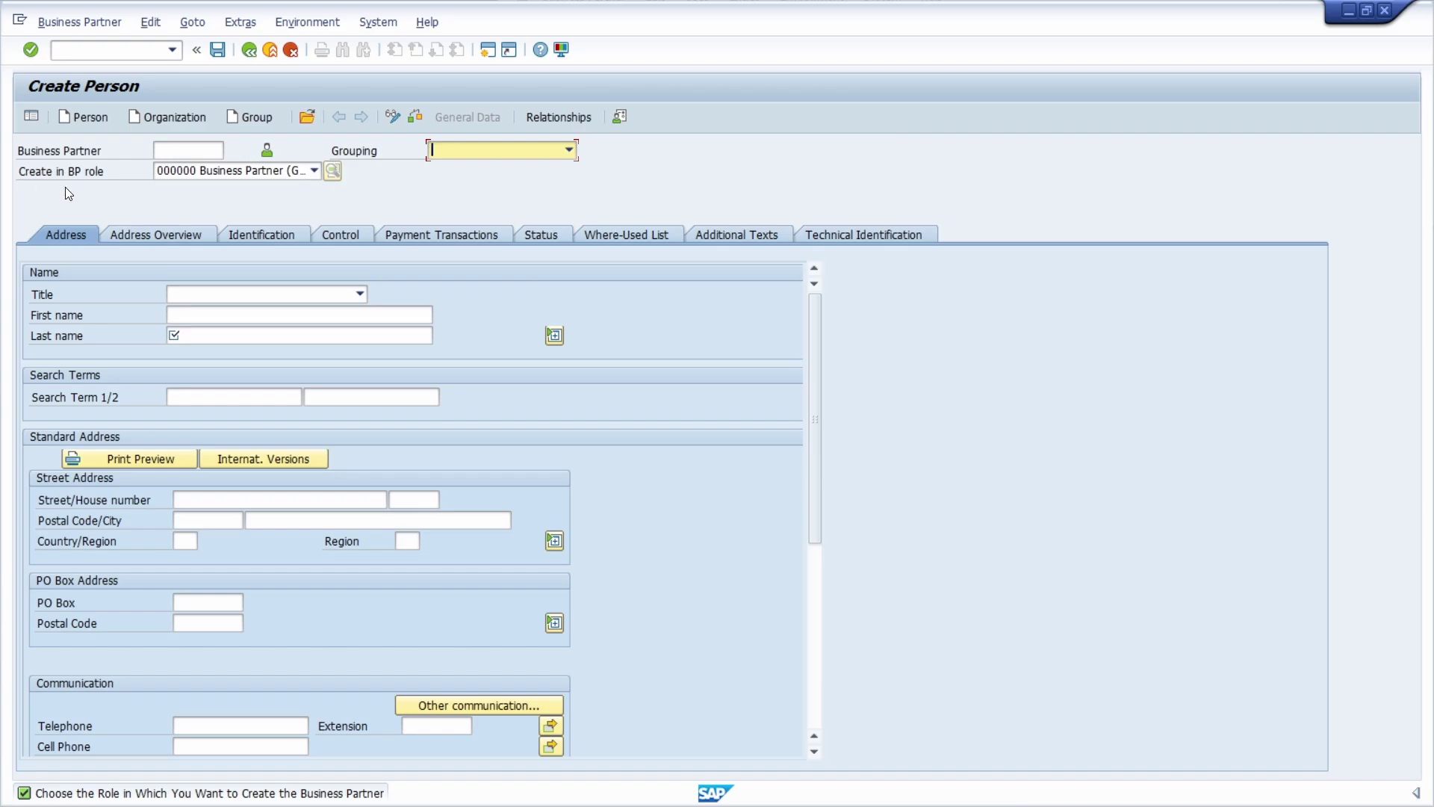
left_click(266, 176)
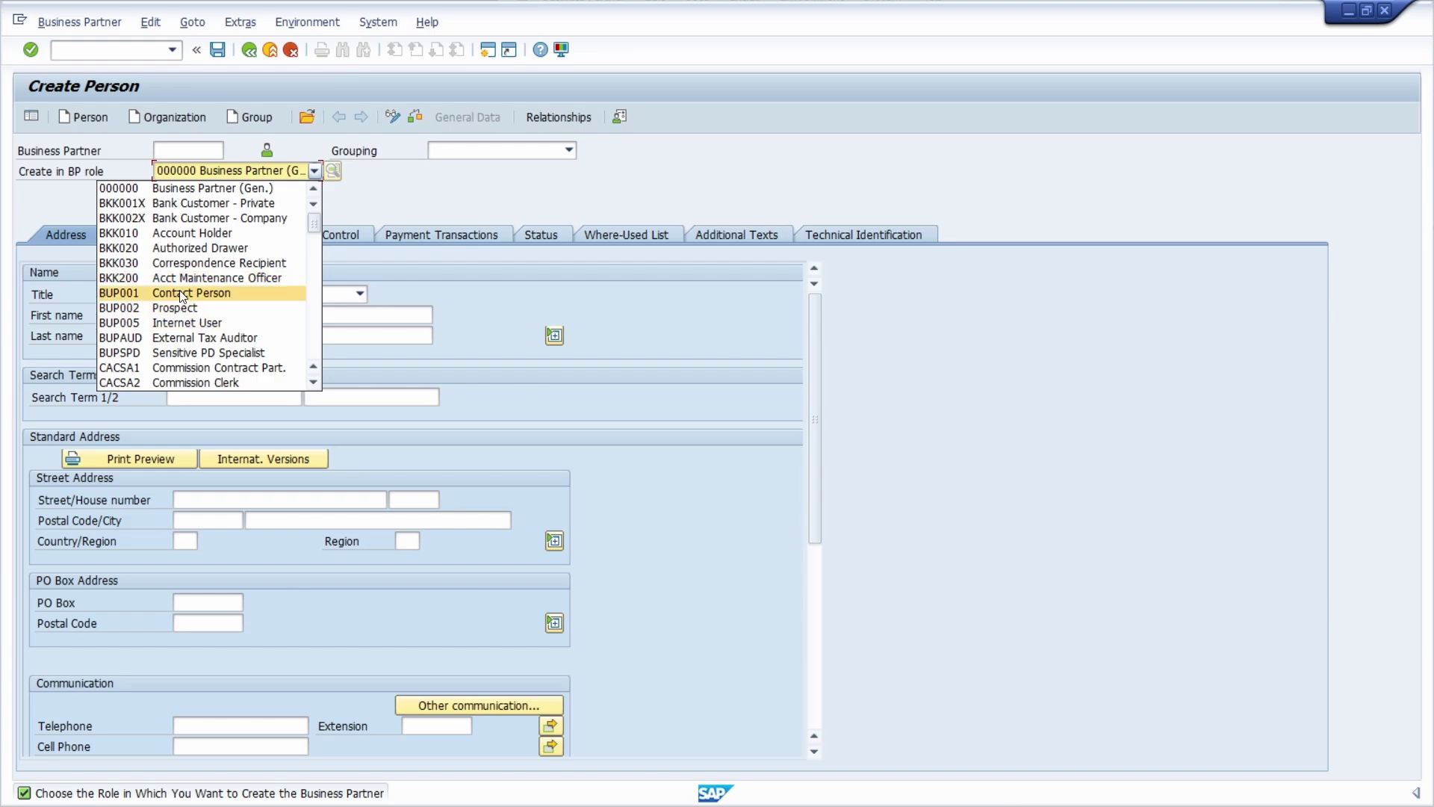
scroll(182, 297, "down", 7)
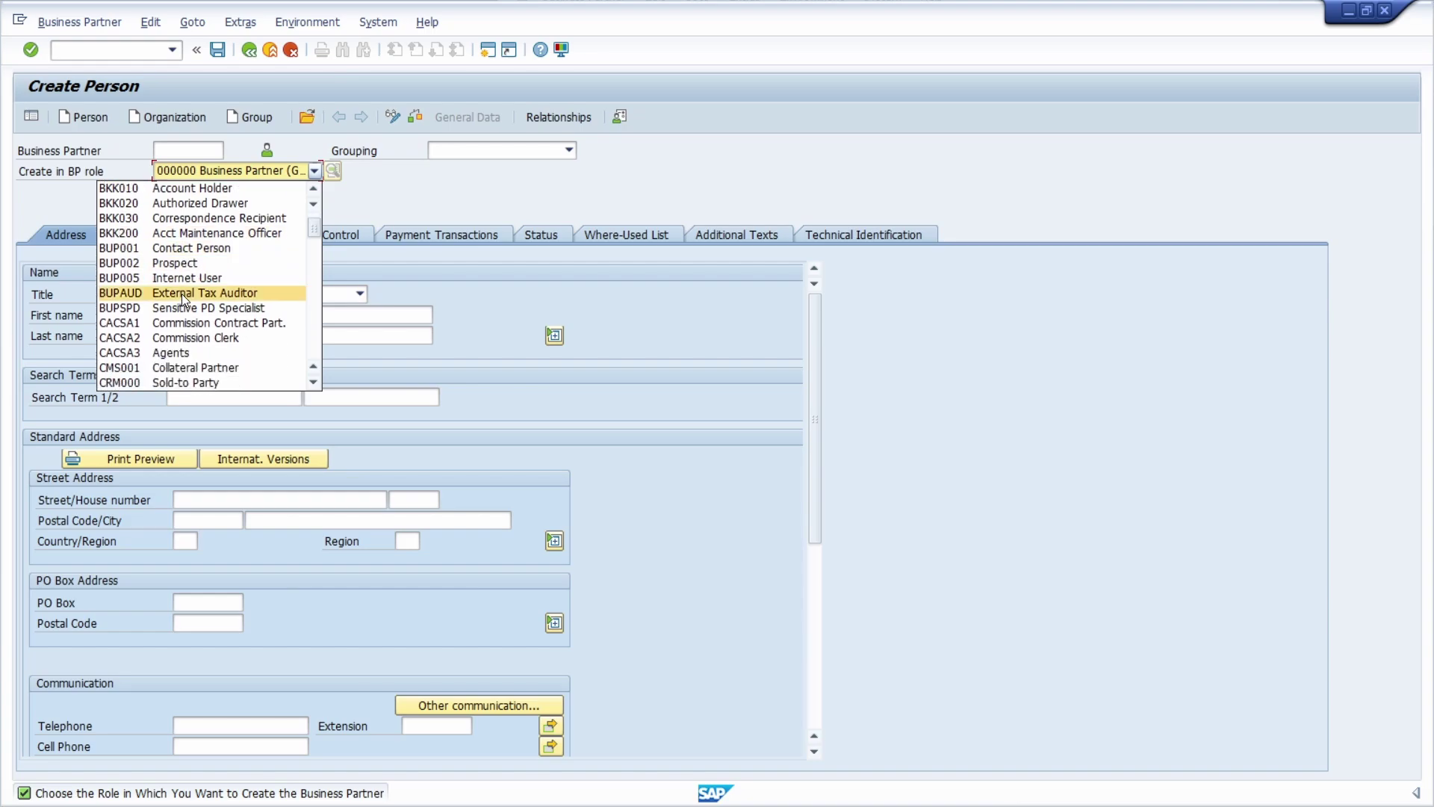
scroll(182, 295, "down", 2)
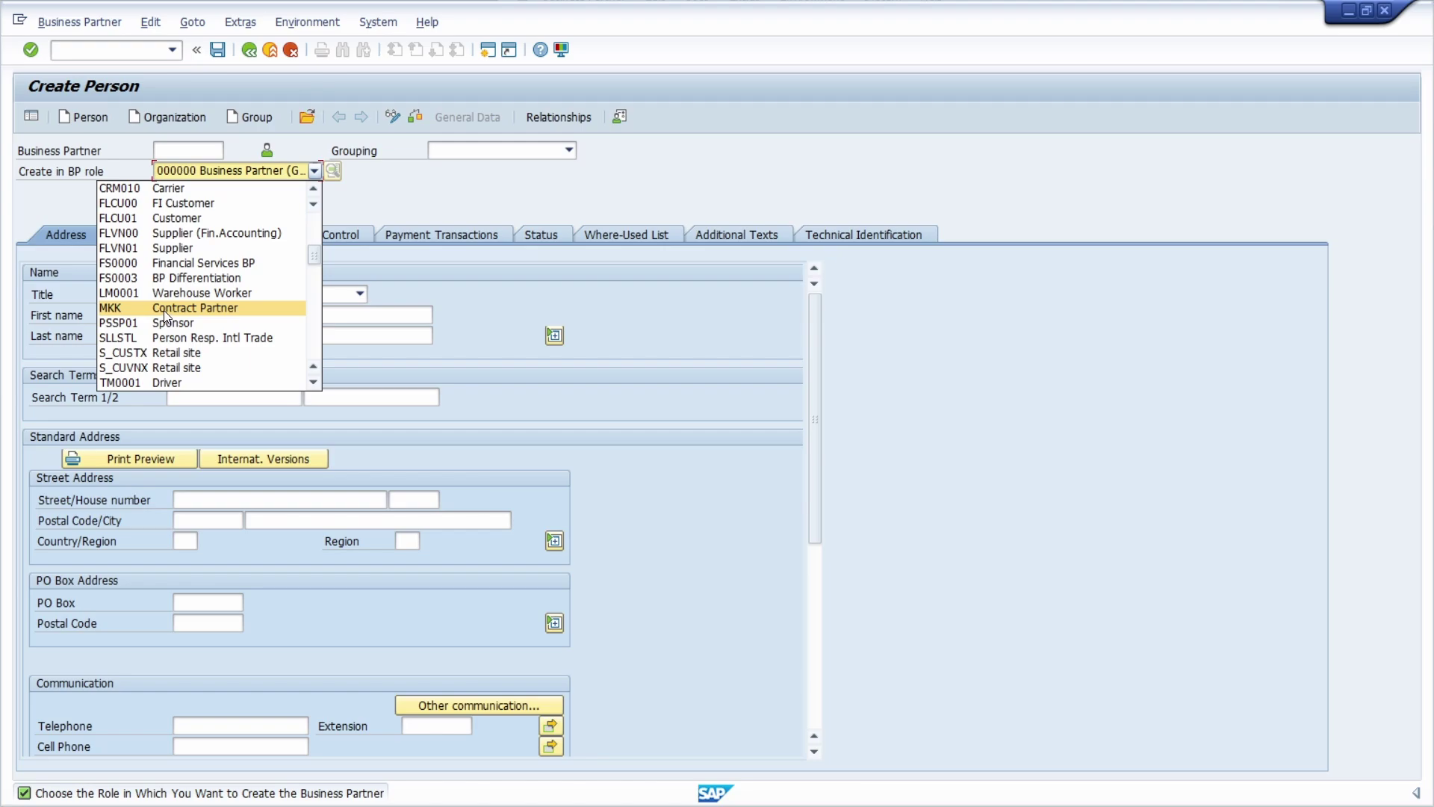
scroll(163, 308, "up", 5)
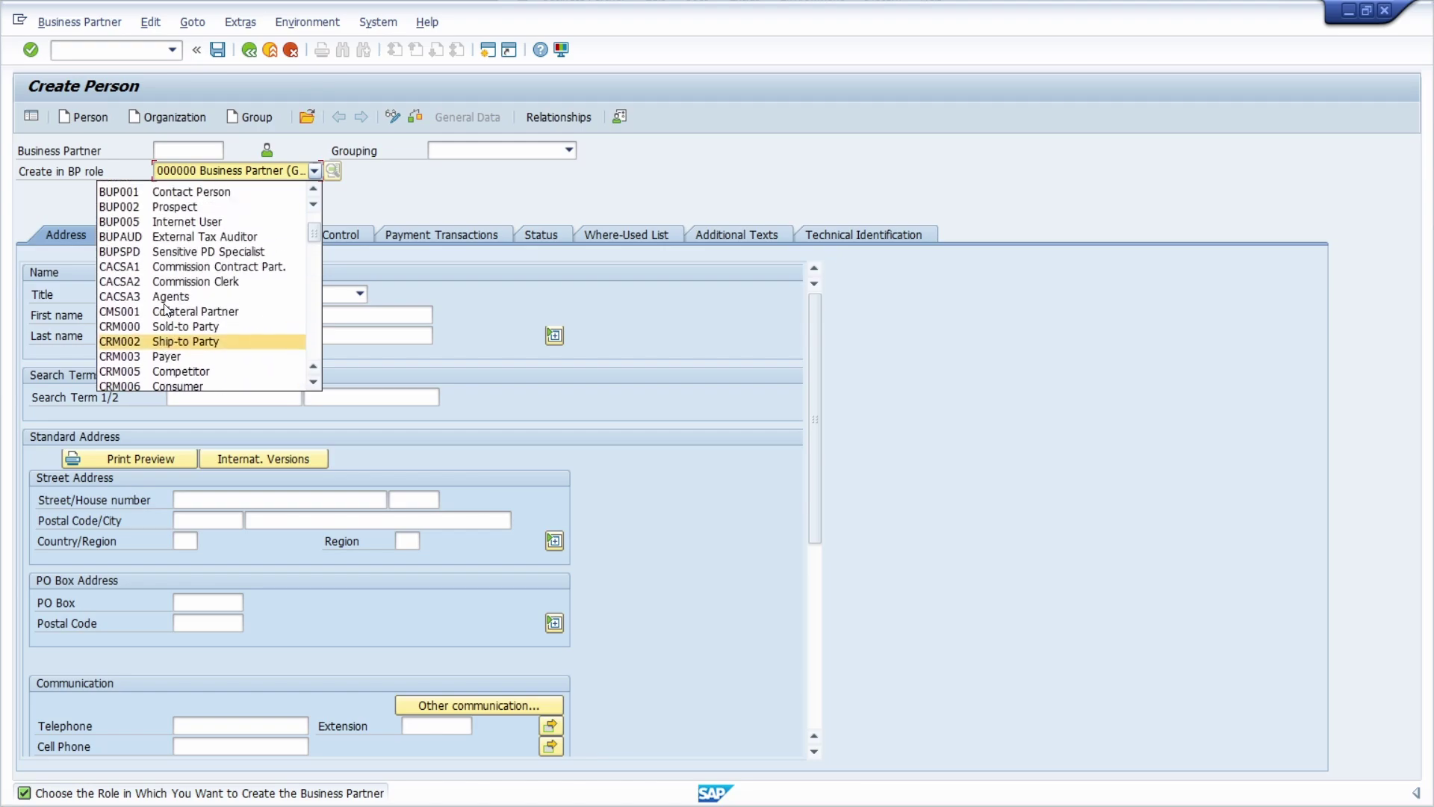
scroll(165, 308, "up", 3)
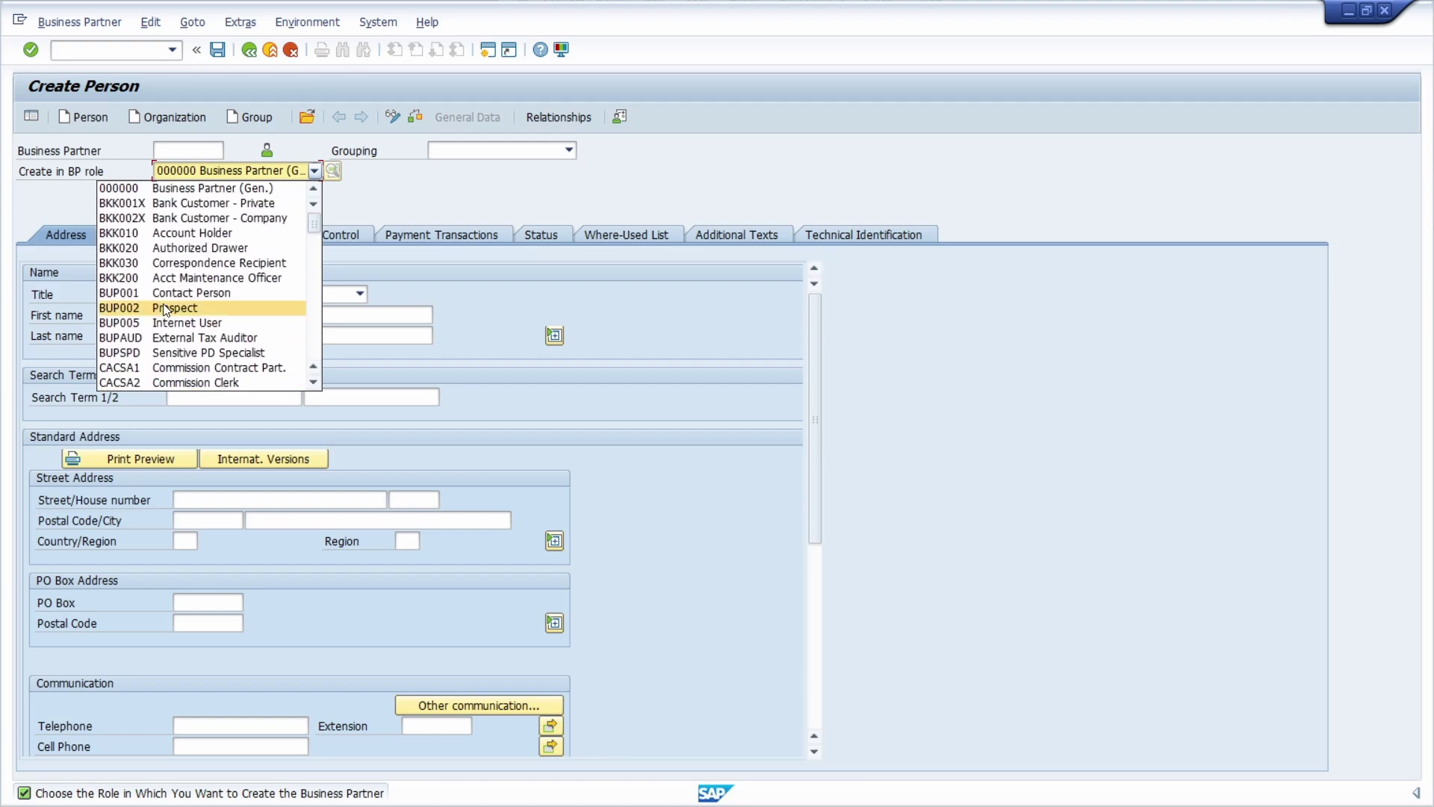
left_click(124, 188)
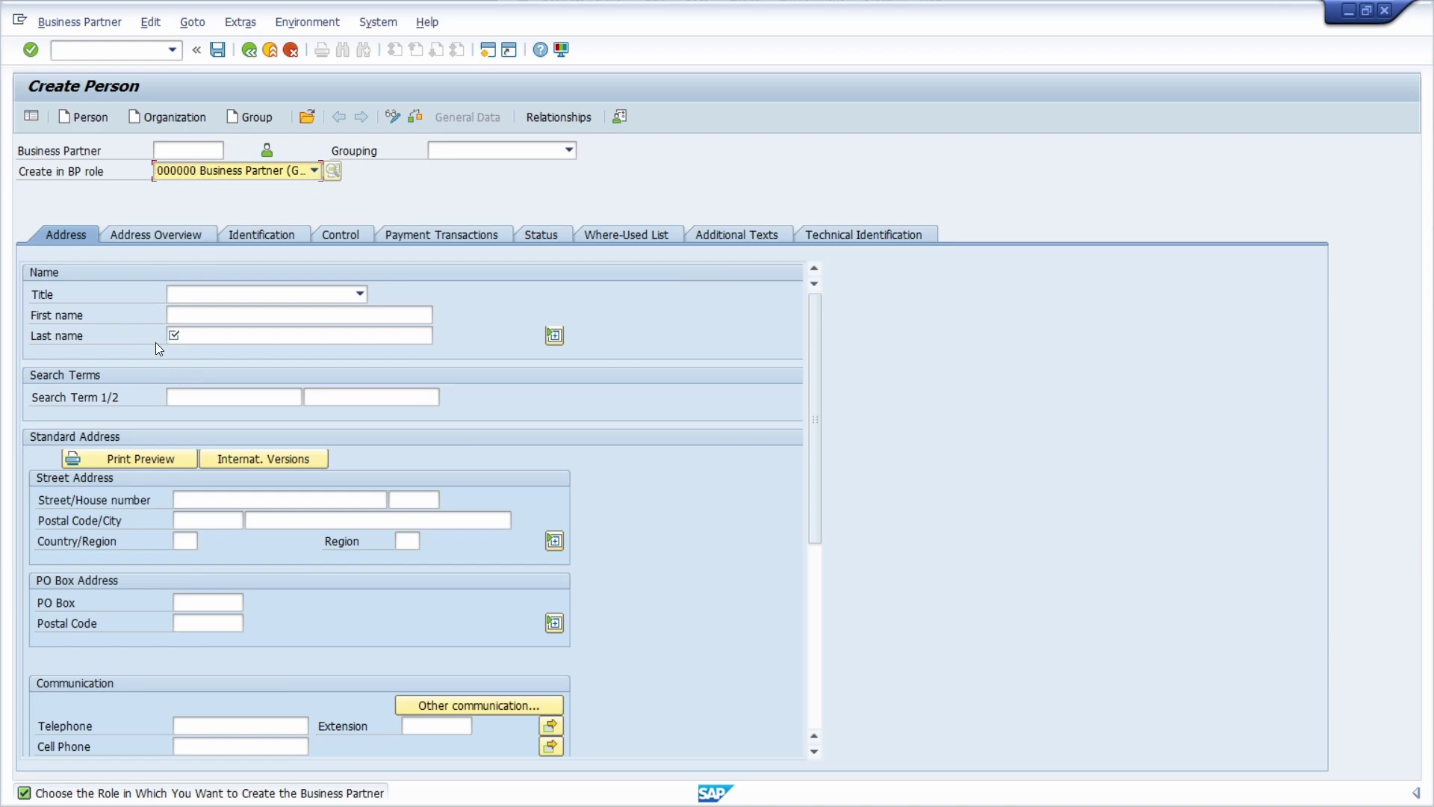
Step: Enter 'Last Name' in the person's Last name field on the Address tab
left_click(206, 336)
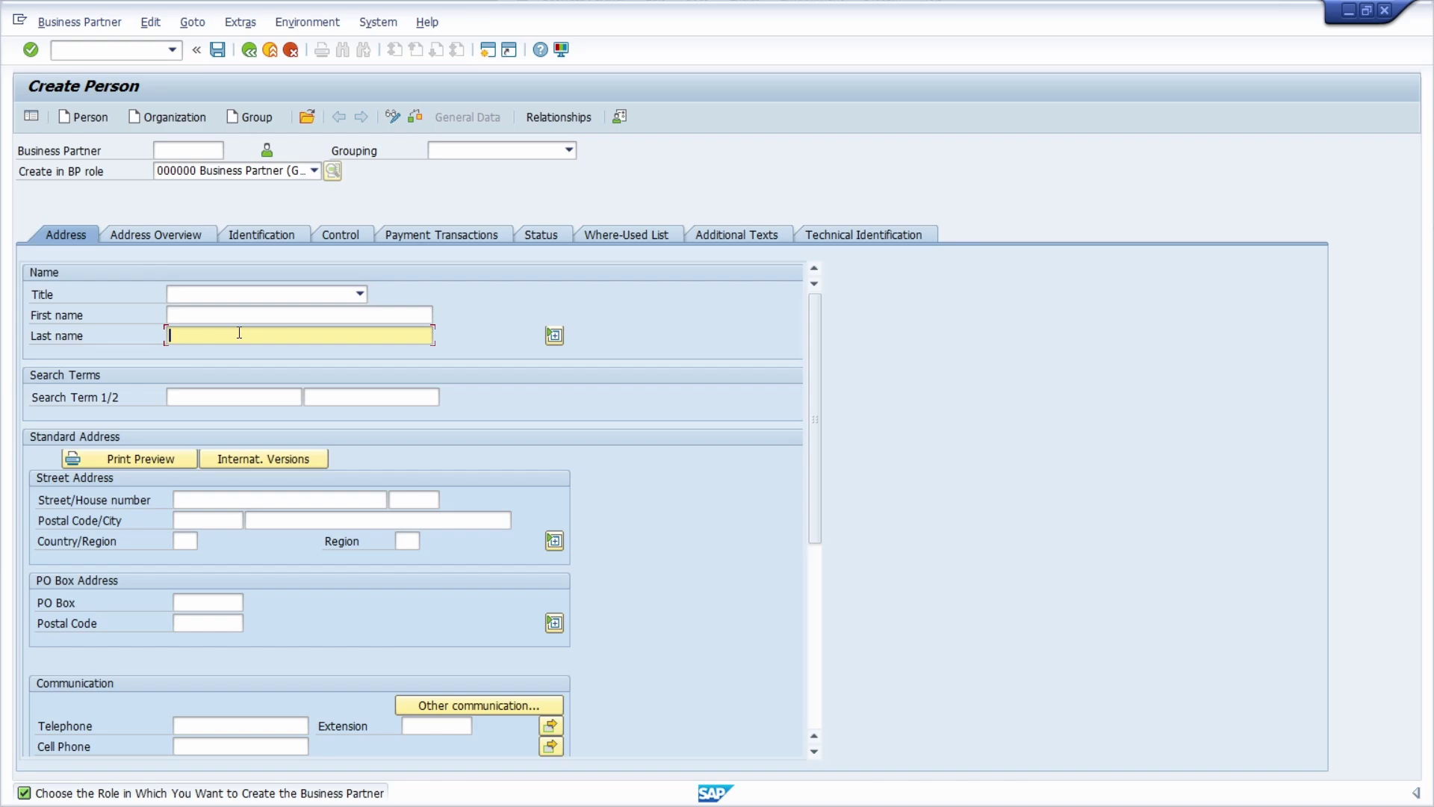
type("Last Name")
scroll(214, 389, "down", 5)
scroll(202, 433, "up", 5)
Step: Browse the Address Overview through Technical Identification tabs, then return to the Address tab
left_click(146, 234)
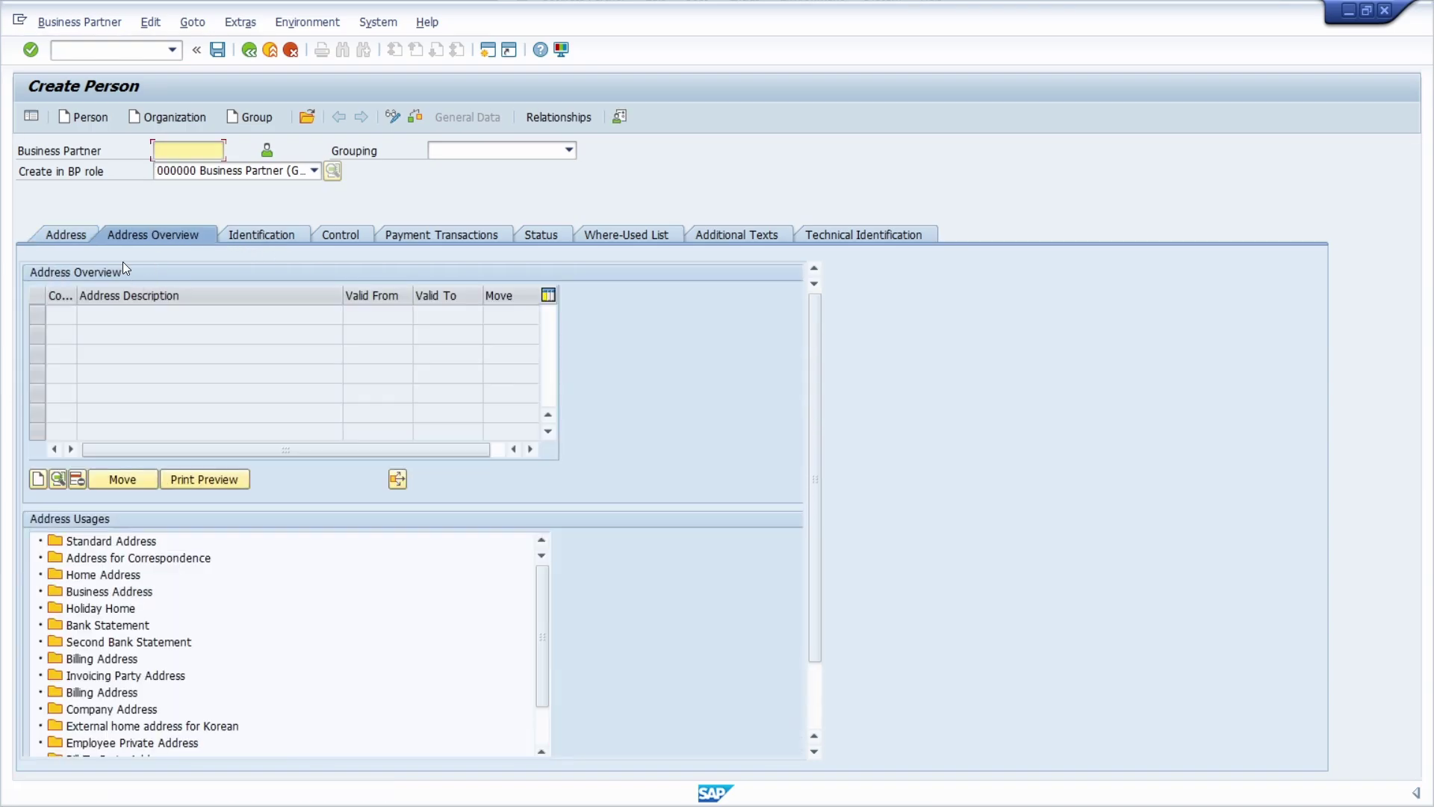
left_click(269, 235)
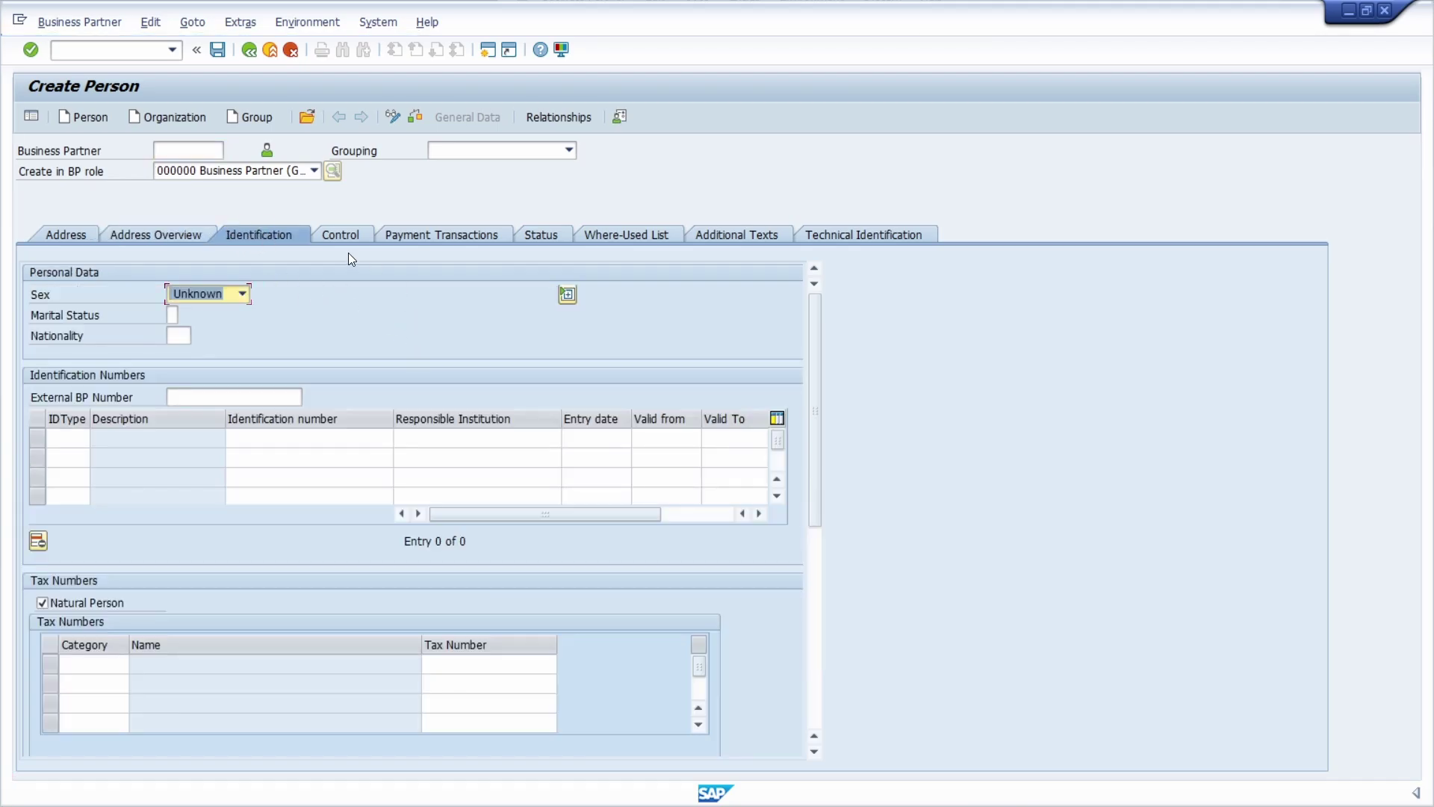
left_click(346, 236)
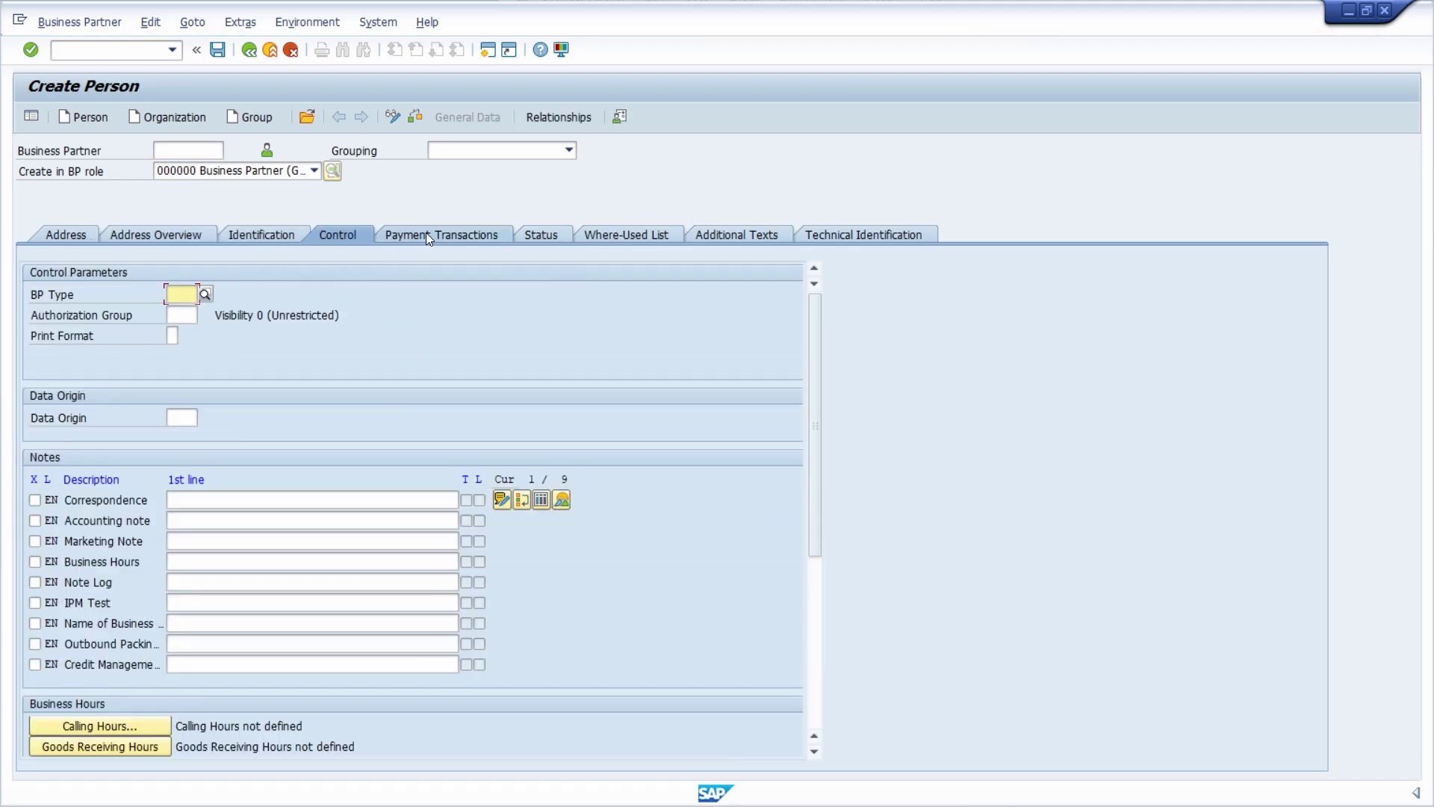
left_click(426, 233)
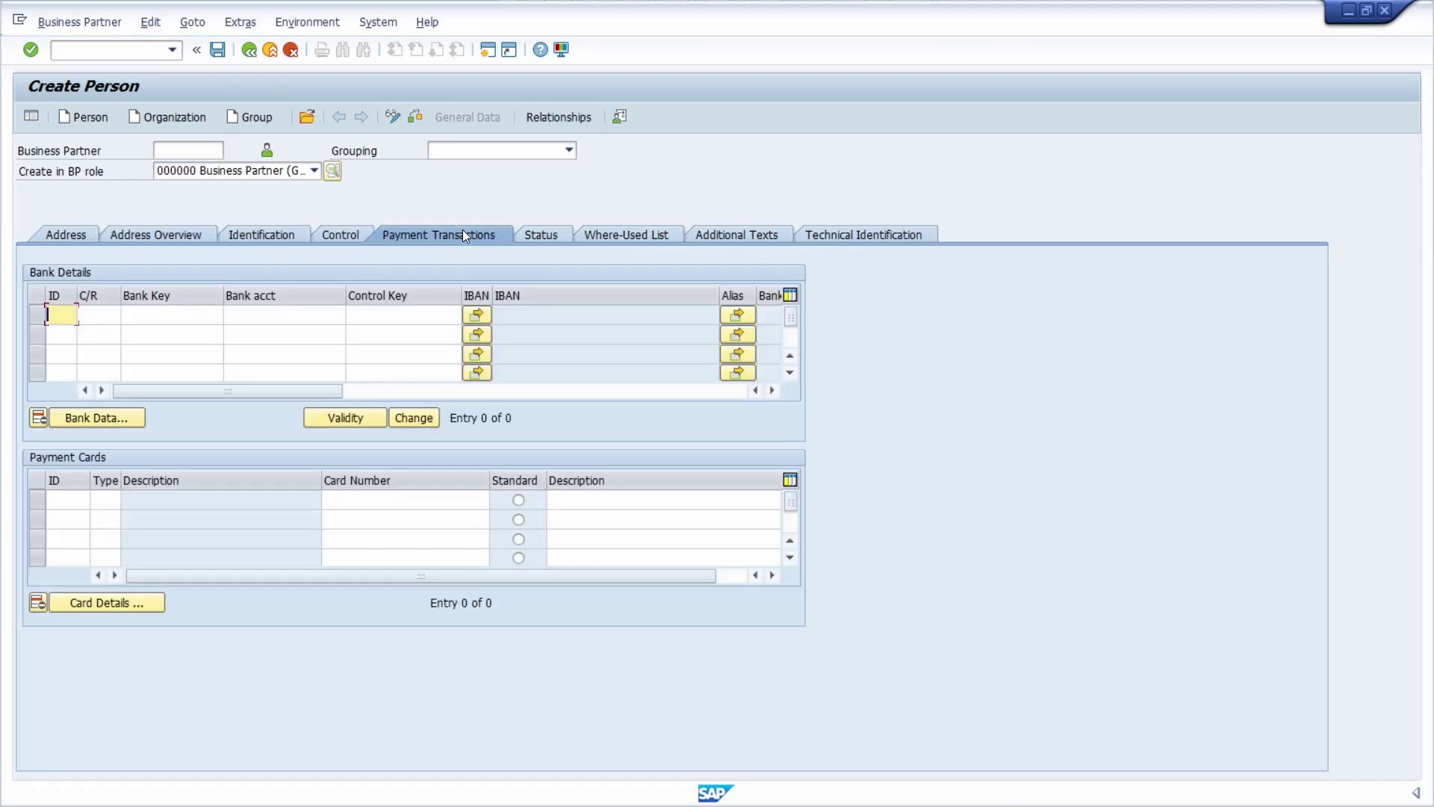
left_click(549, 232)
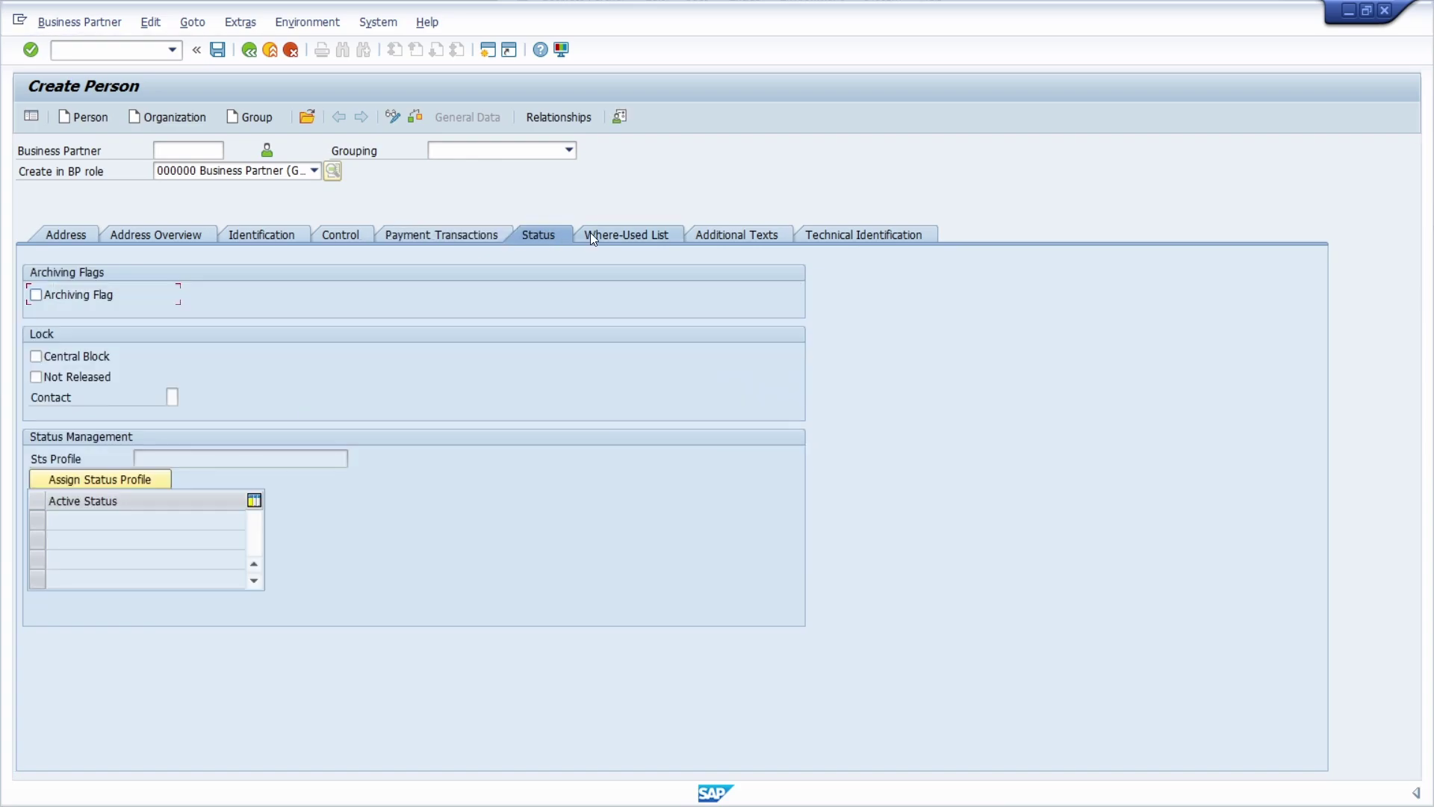
left_click(595, 234)
left_click(725, 235)
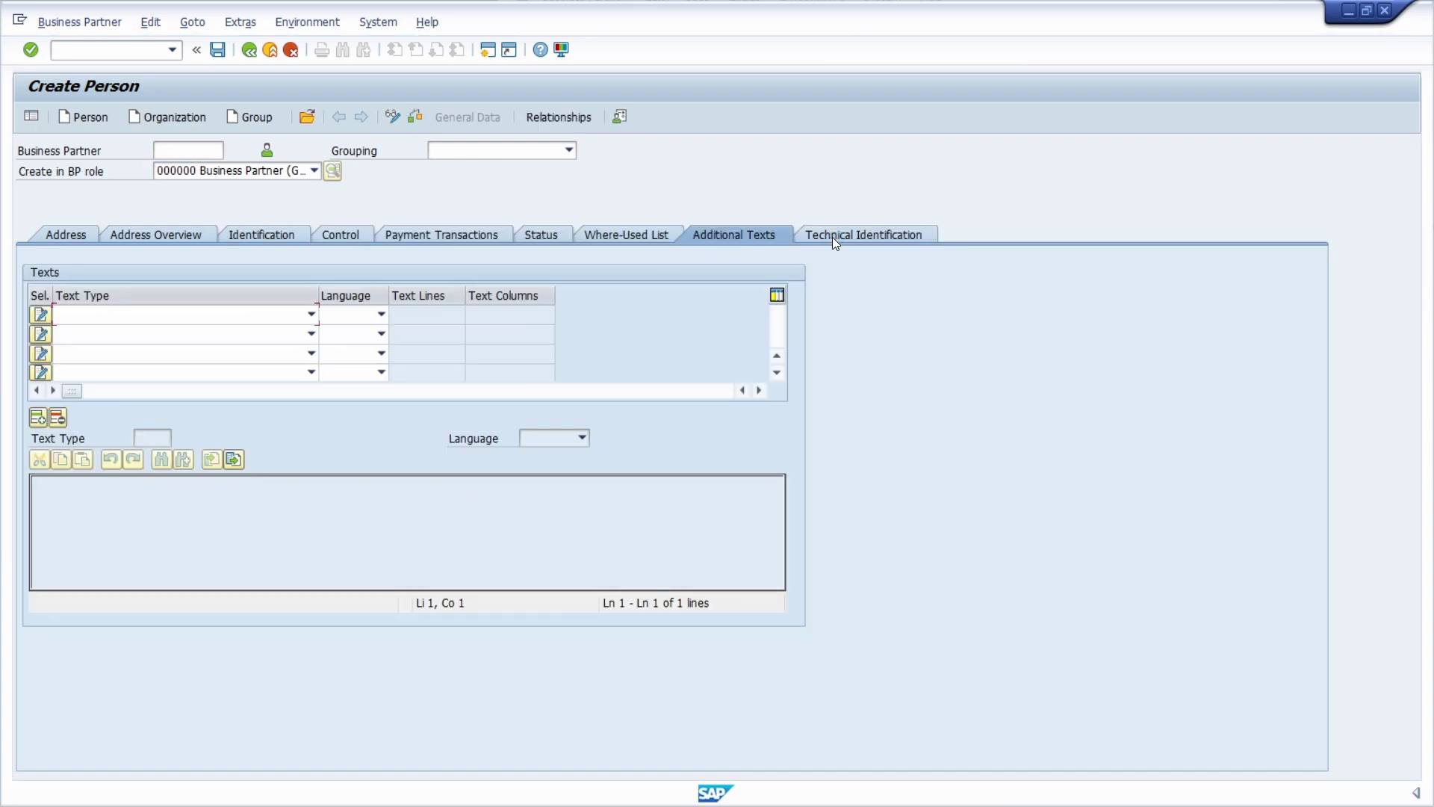
left_click(833, 238)
left_click(75, 238)
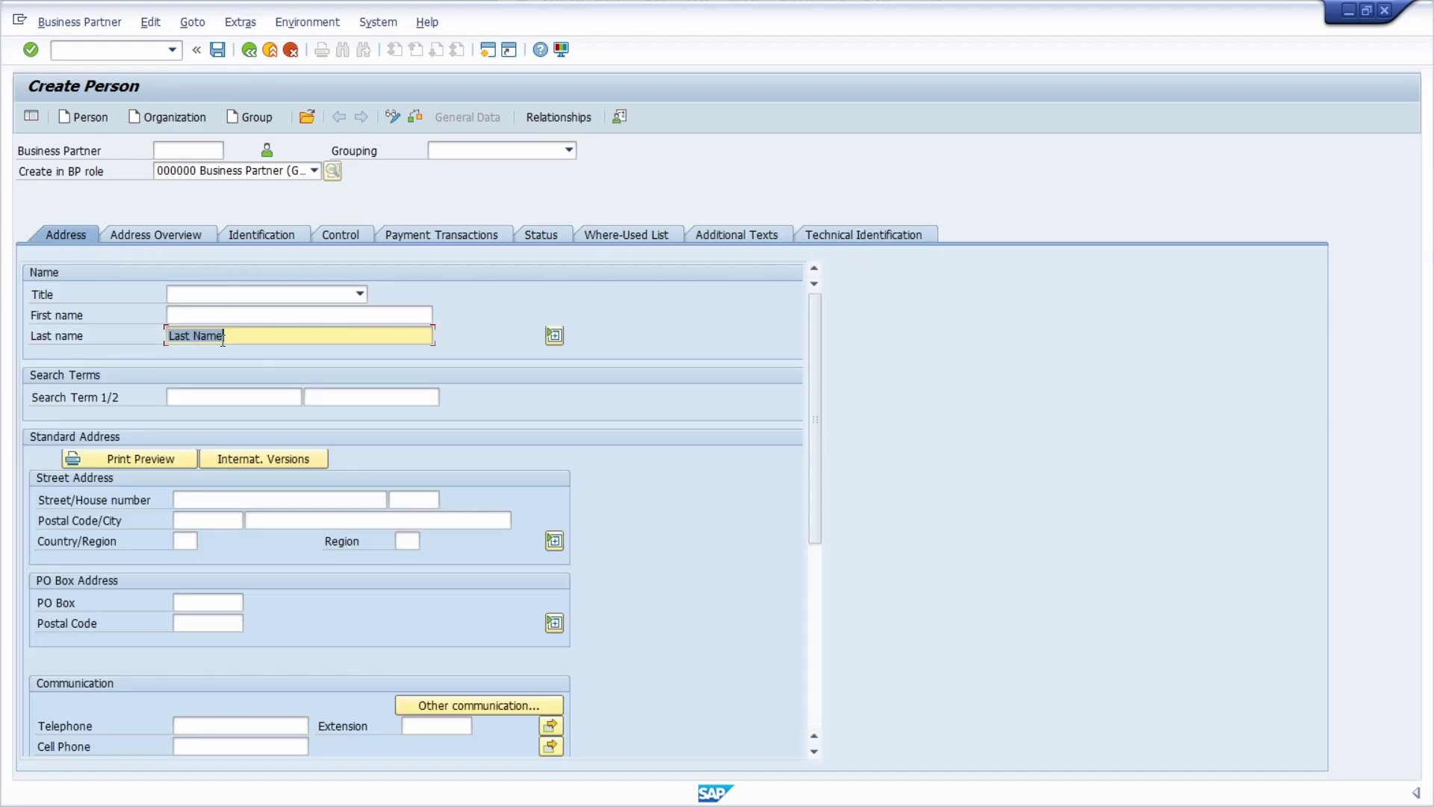
left_click(231, 337)
Step: Save the new person, check its partner number and keep the 000000 general role displayed
left_click(218, 50)
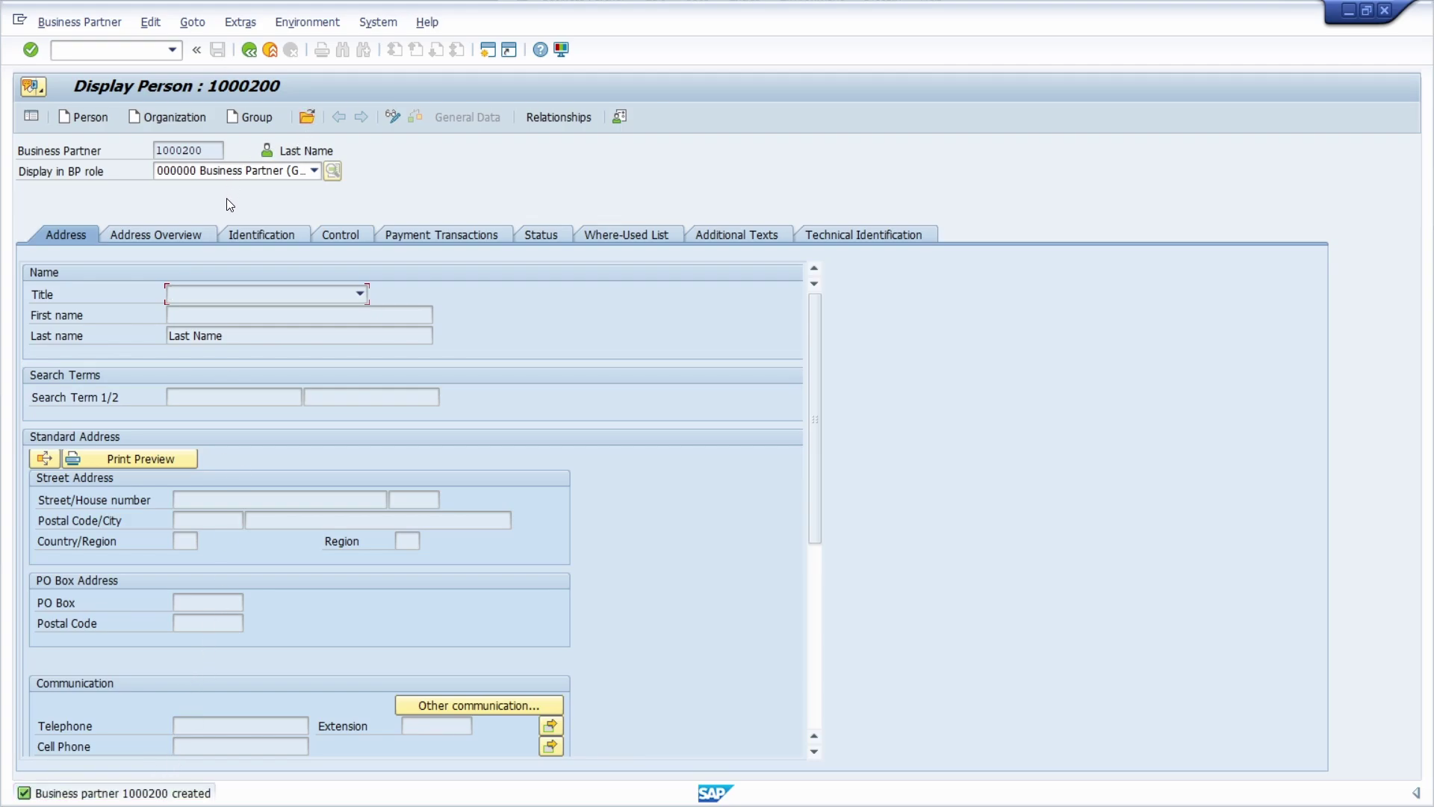
double_click(213, 152)
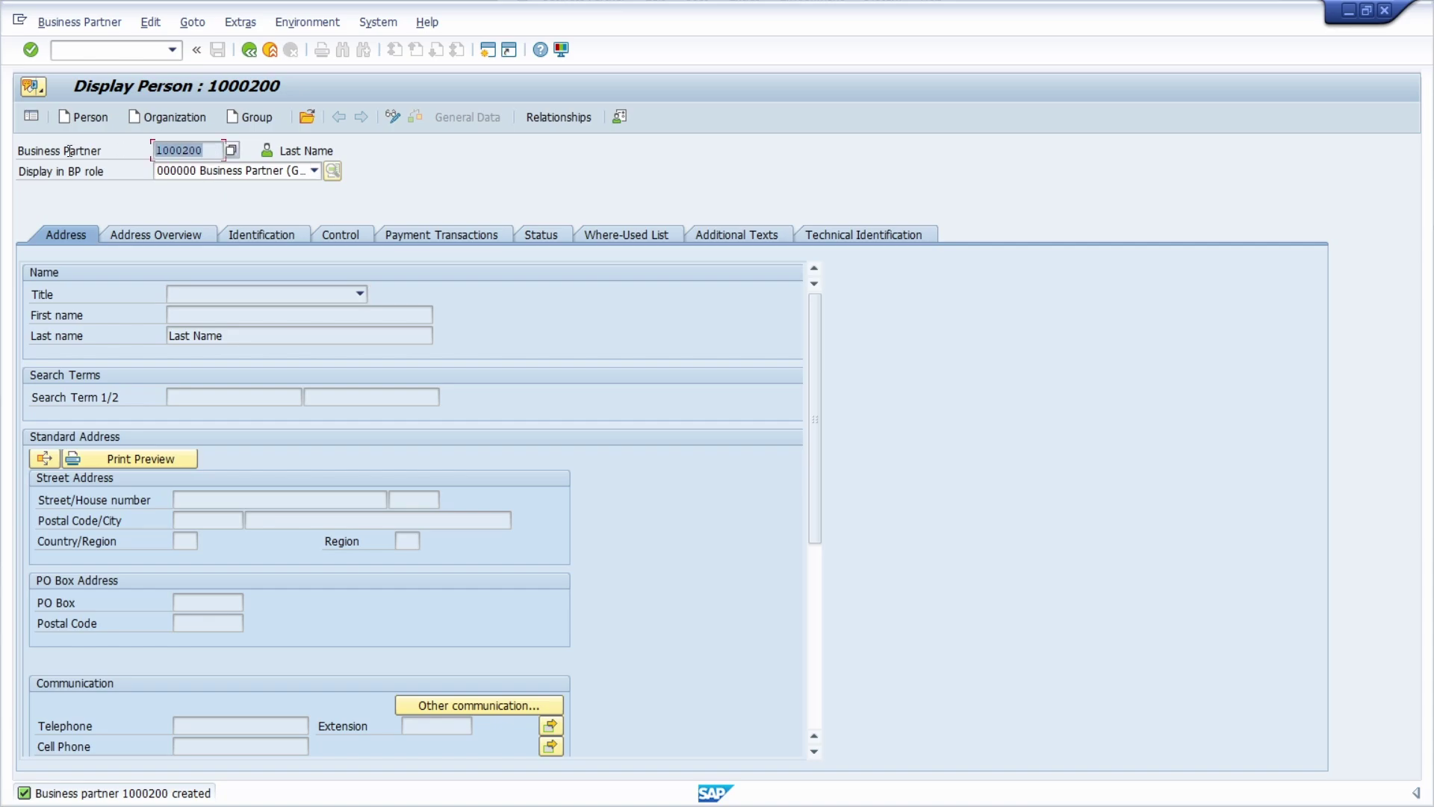
left_click(210, 154)
left_click(295, 172)
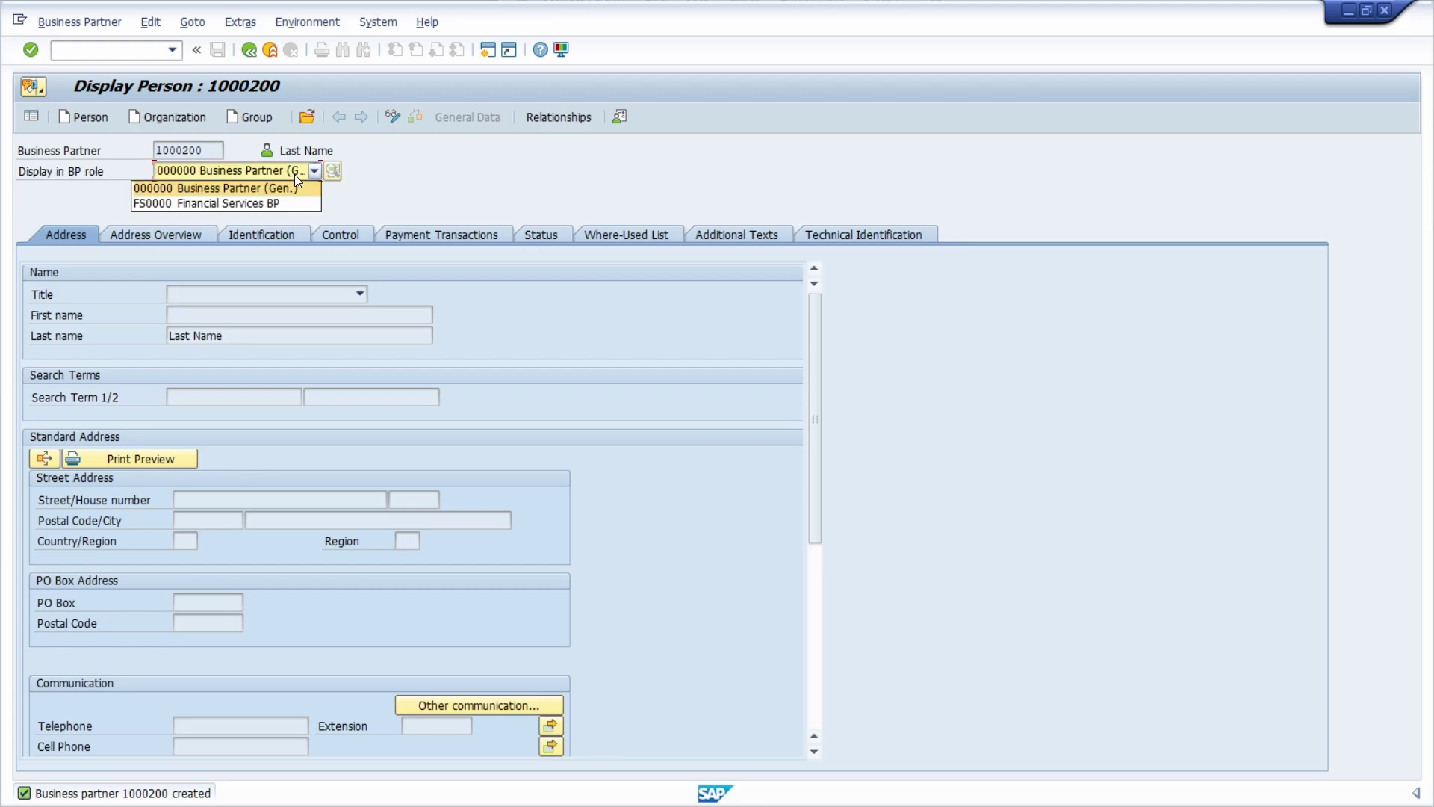
left_click(236, 188)
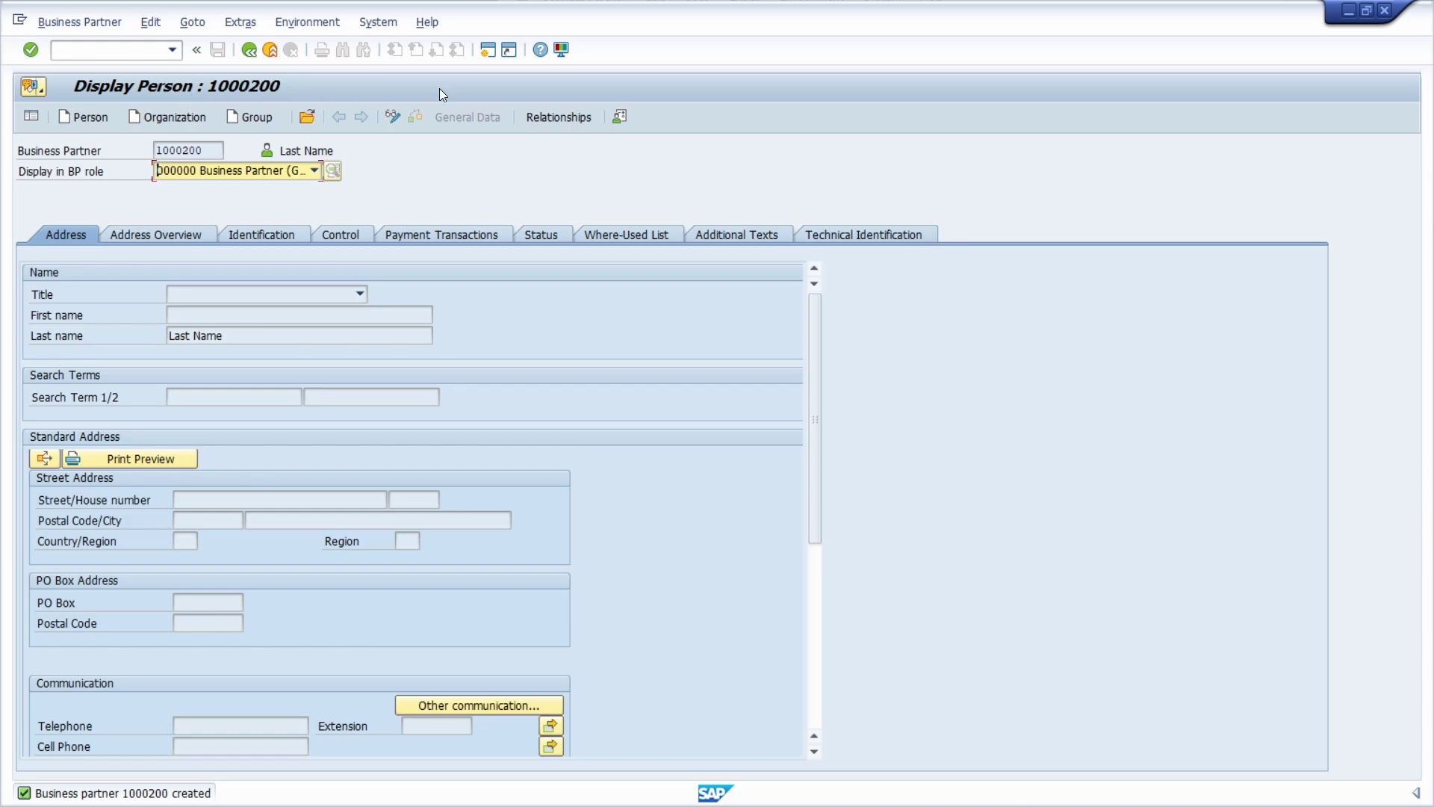
Step: Switch the partner to change mode and add role FLVN00 Supplier (Fin.Accounting)
left_click(393, 118)
left_click(293, 171)
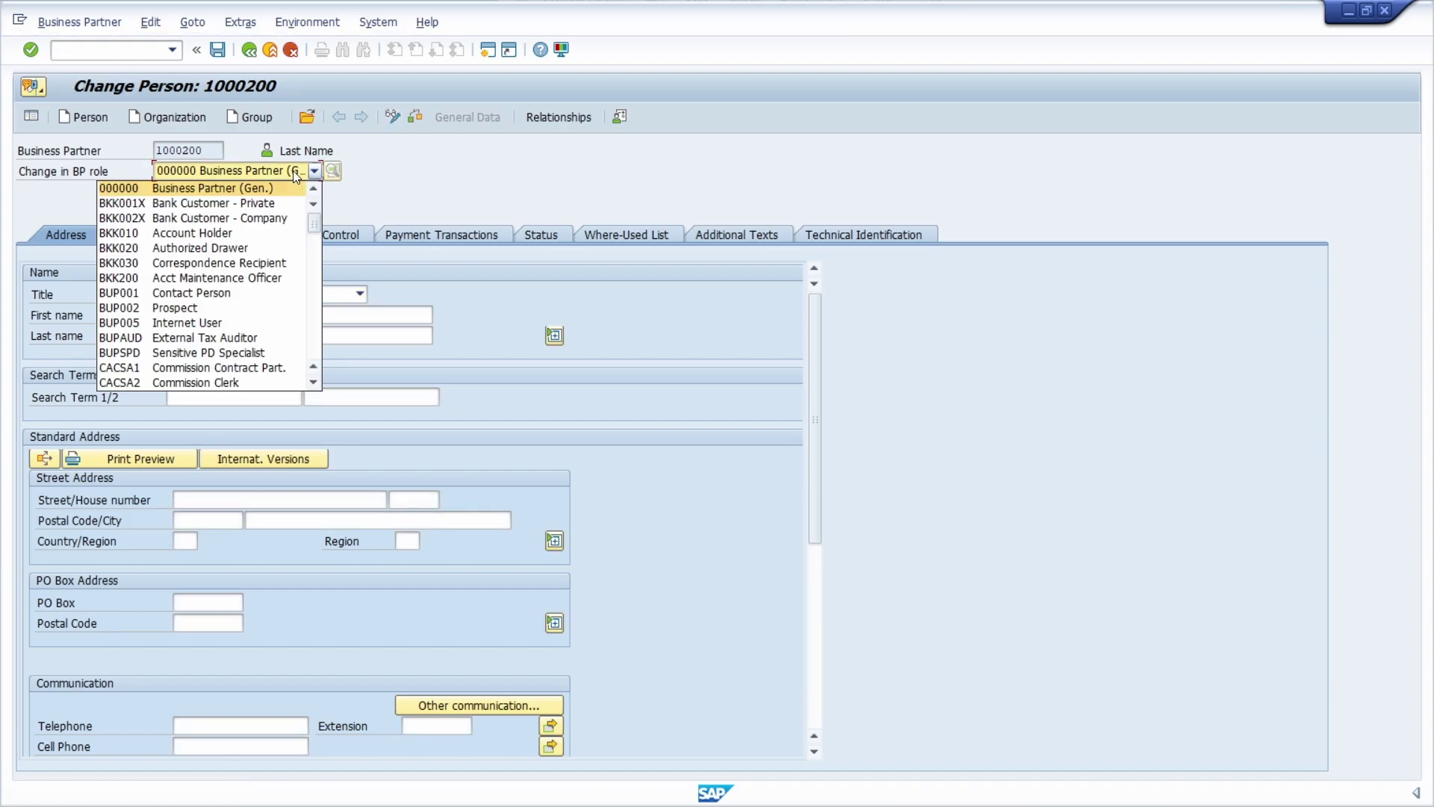
scroll(187, 266, "down", 7)
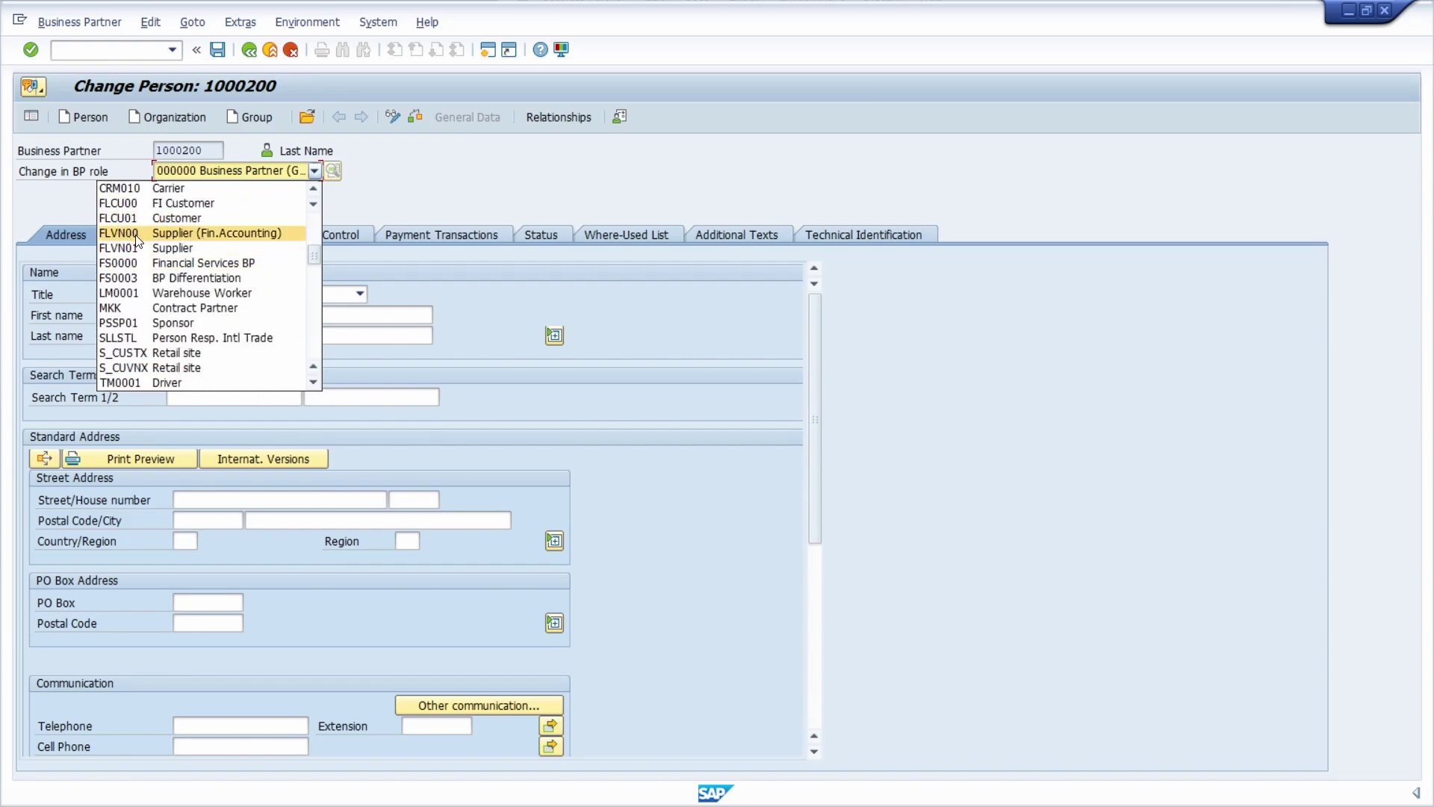
left_click(151, 234)
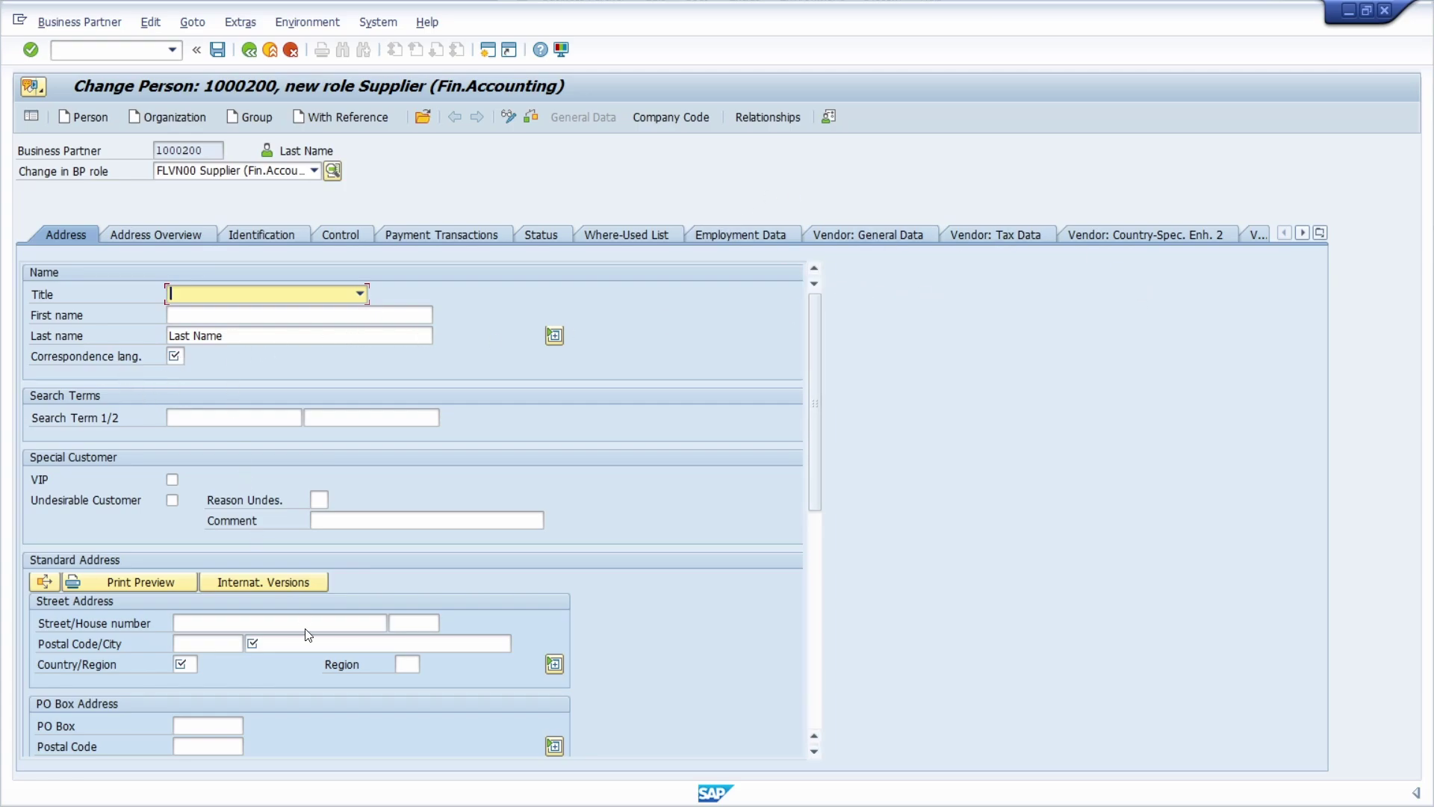
Step: Enter correspondence language EN, postal code 12345 and city Berlin
left_click(178, 360)
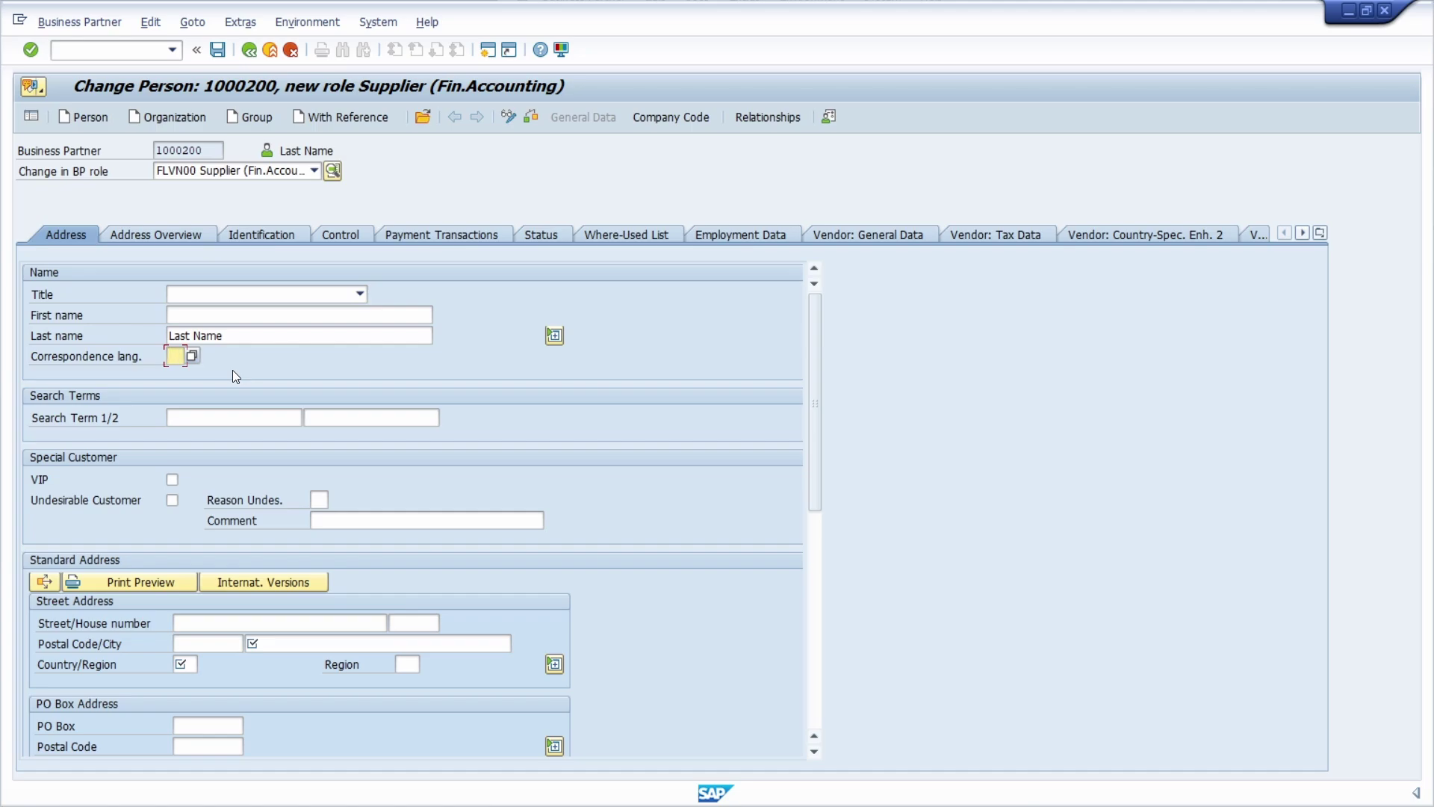
type("EN")
left_click(215, 644)
type("12345")
key("Tab")
type("Berlin")
key("Tab")
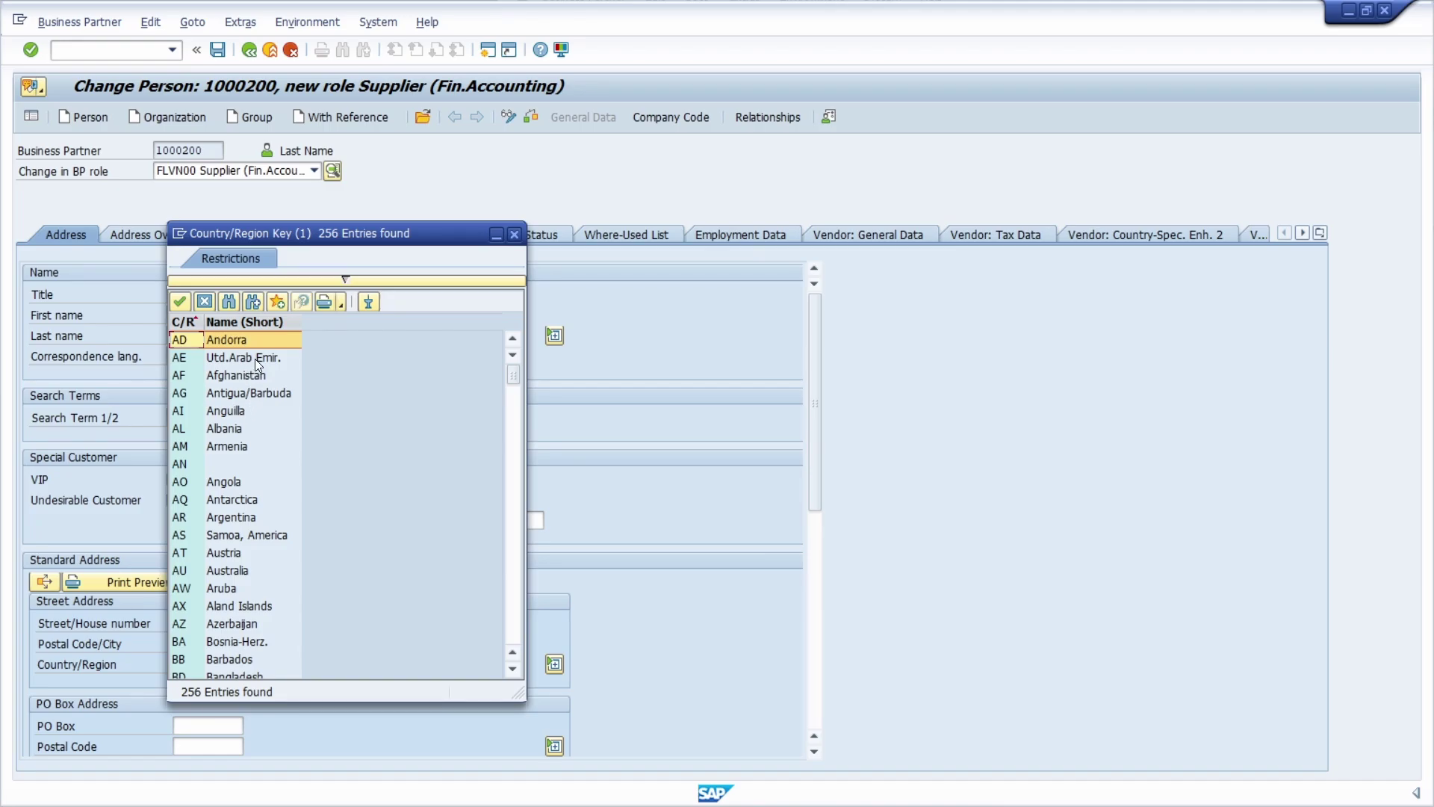
Step: Select country/region DE (Germany) through the search help
left_click(419, 281)
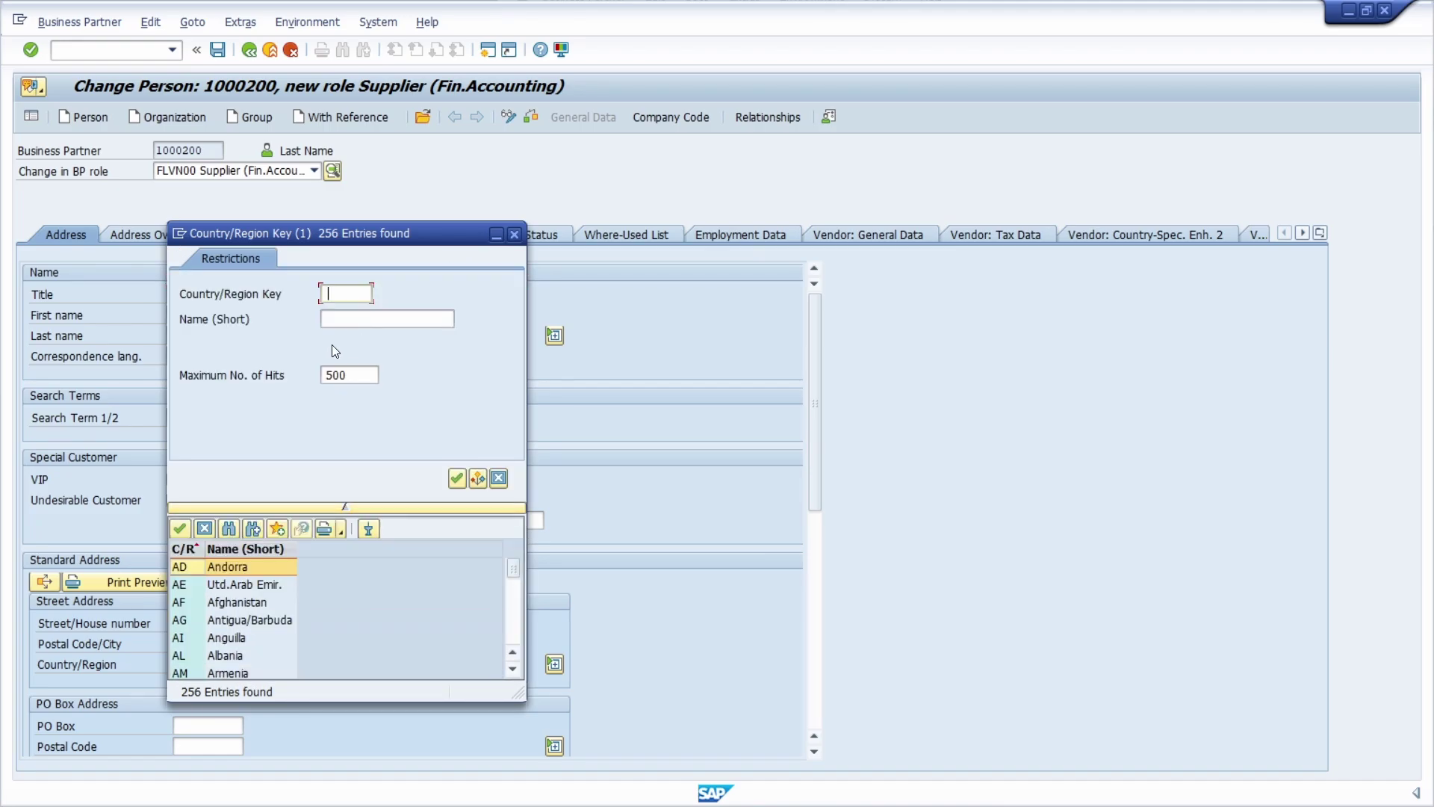
type("DE")
key("Return")
double_click(181, 342)
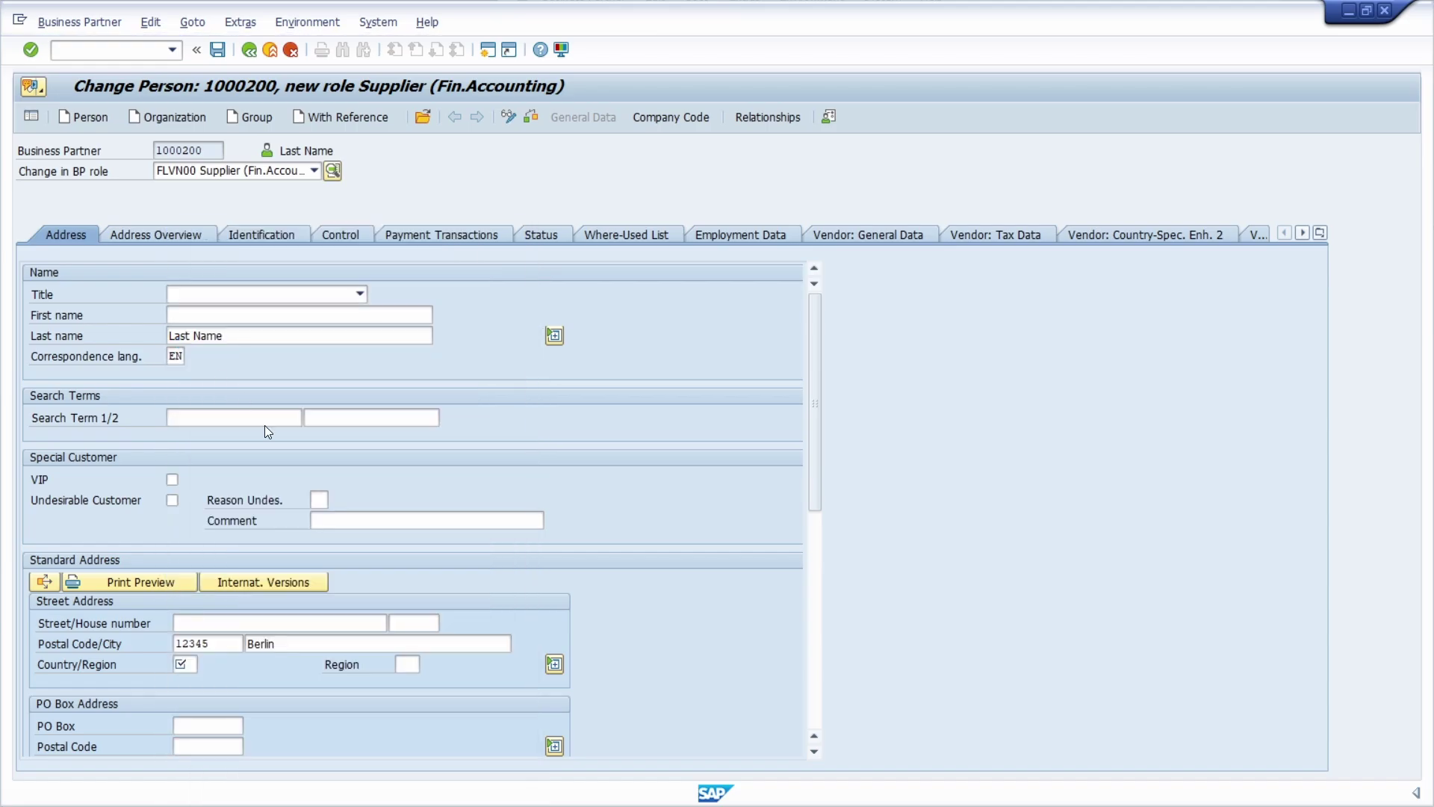
scroll(191, 617, "down", 8)
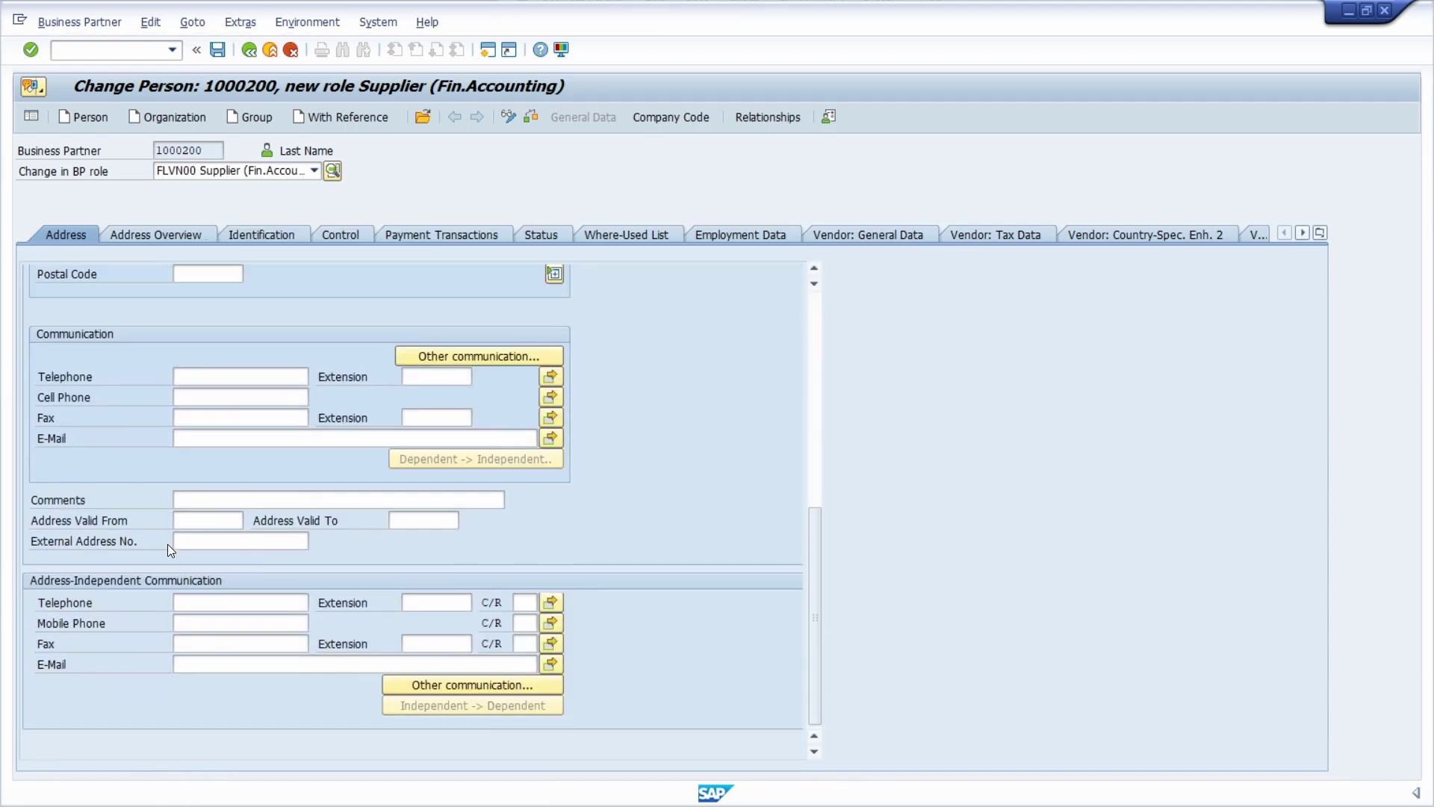
scroll(168, 556, "up", 8)
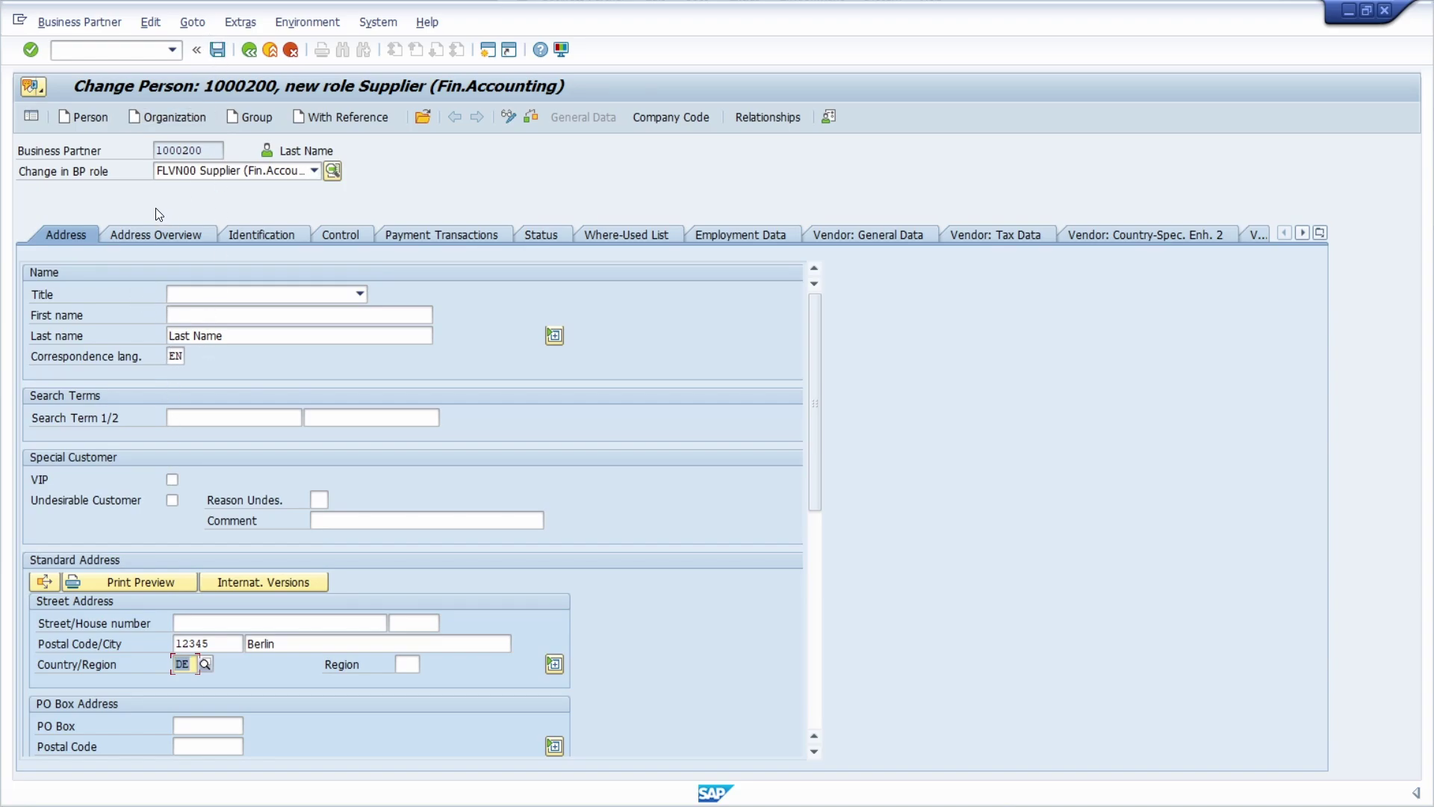
Step: Review the supplier's general data tabs from Address Overview to Vendor: Texts, briefly opening the tab list
left_click(151, 236)
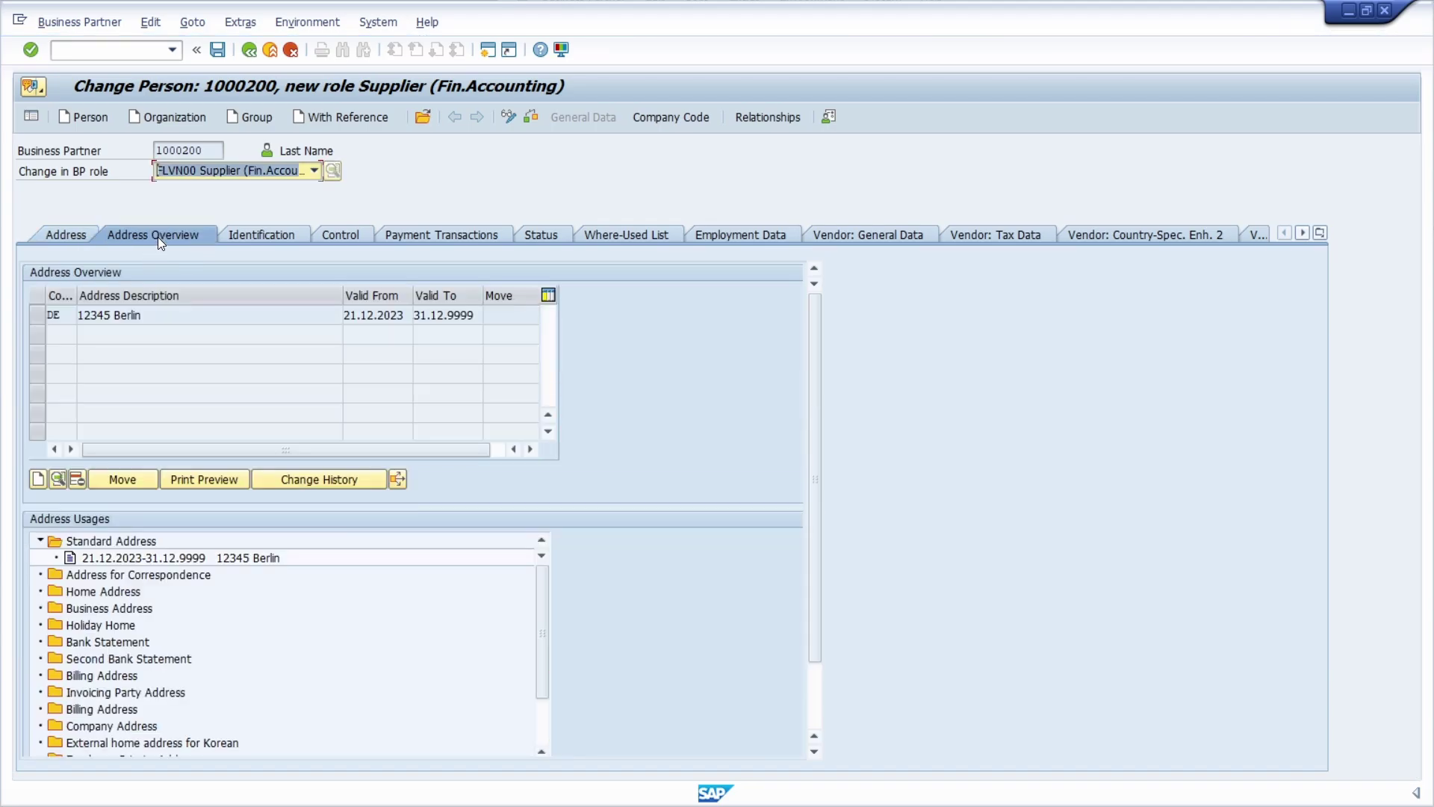
left_click(269, 233)
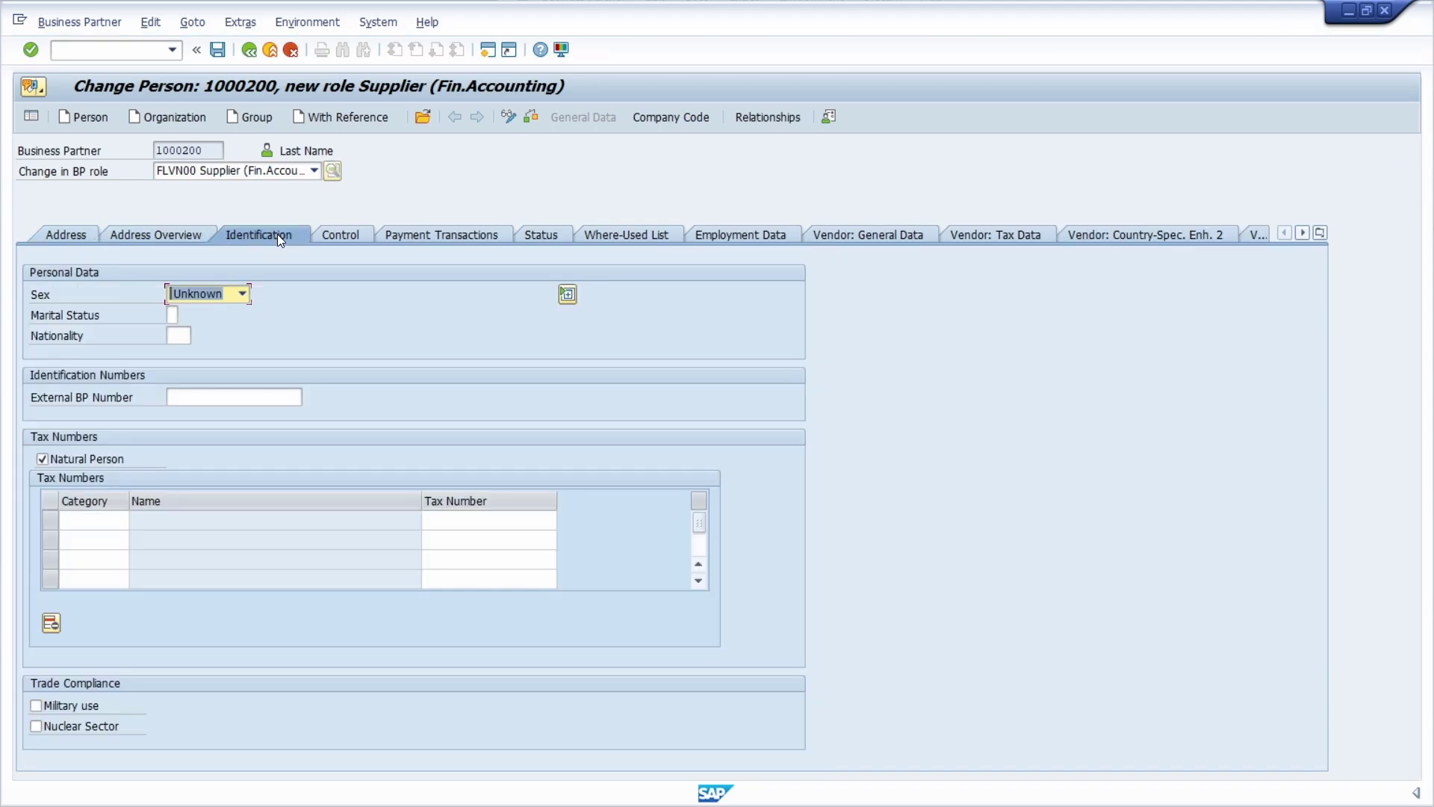
left_click(354, 236)
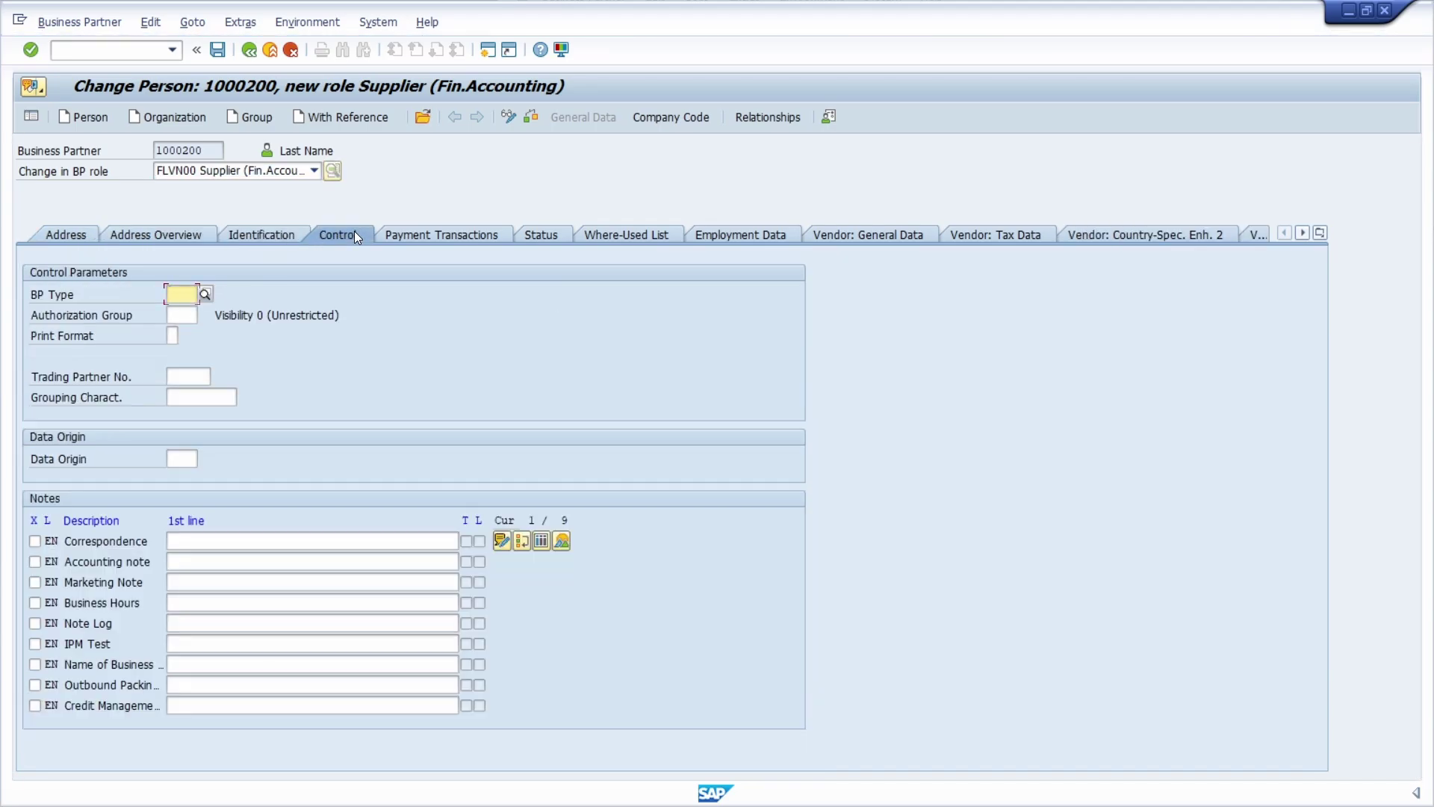
left_click(410, 235)
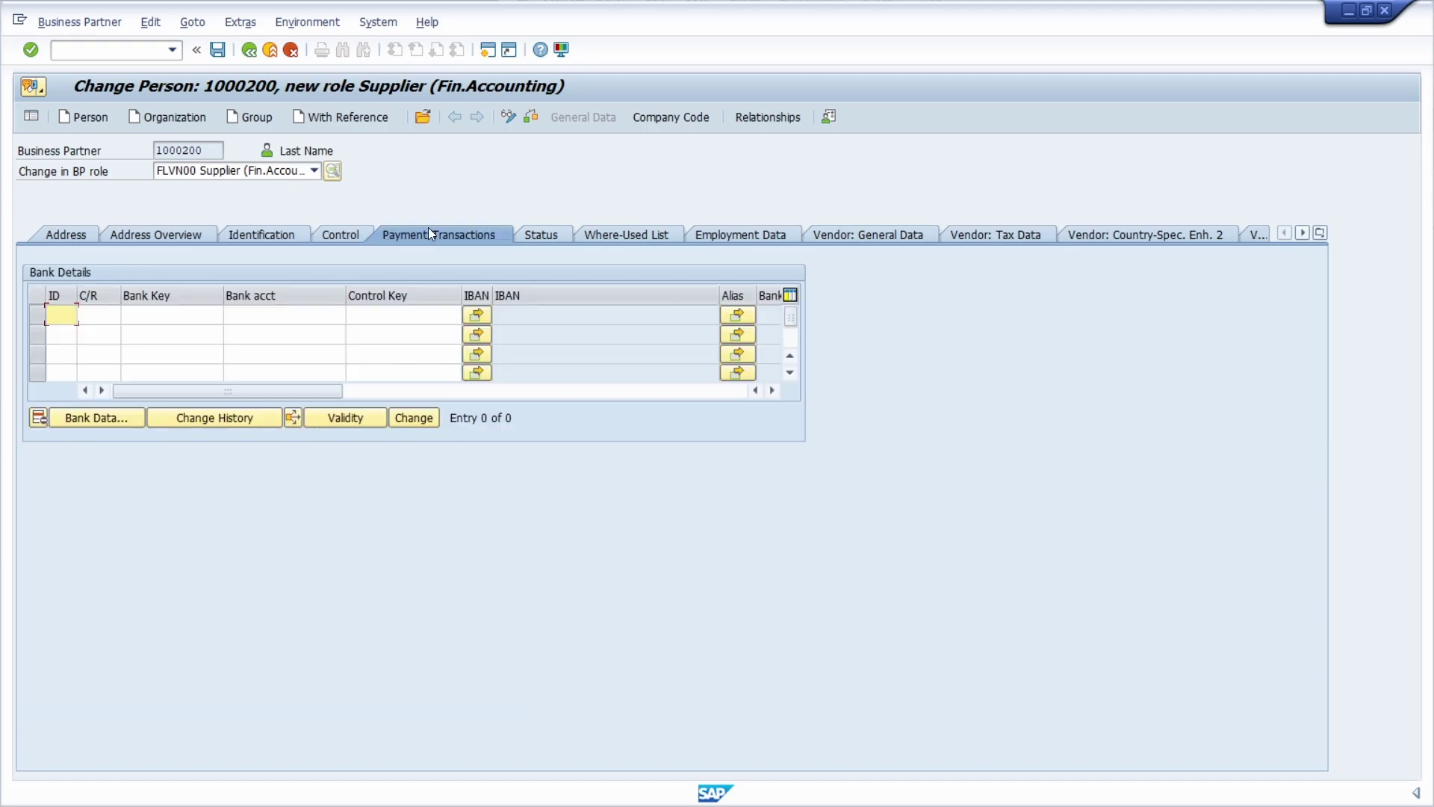
left_click(531, 235)
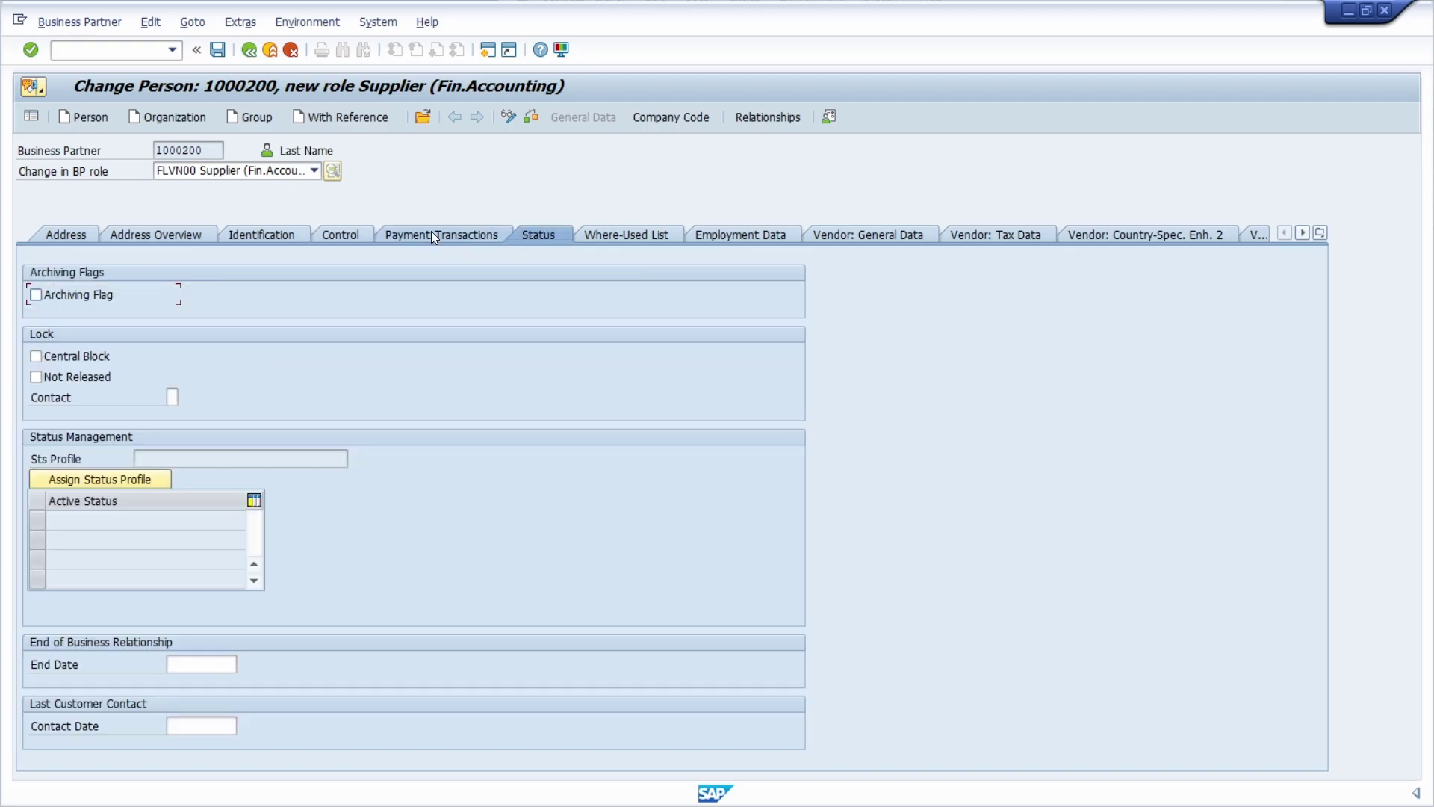
left_click(597, 236)
left_click(716, 234)
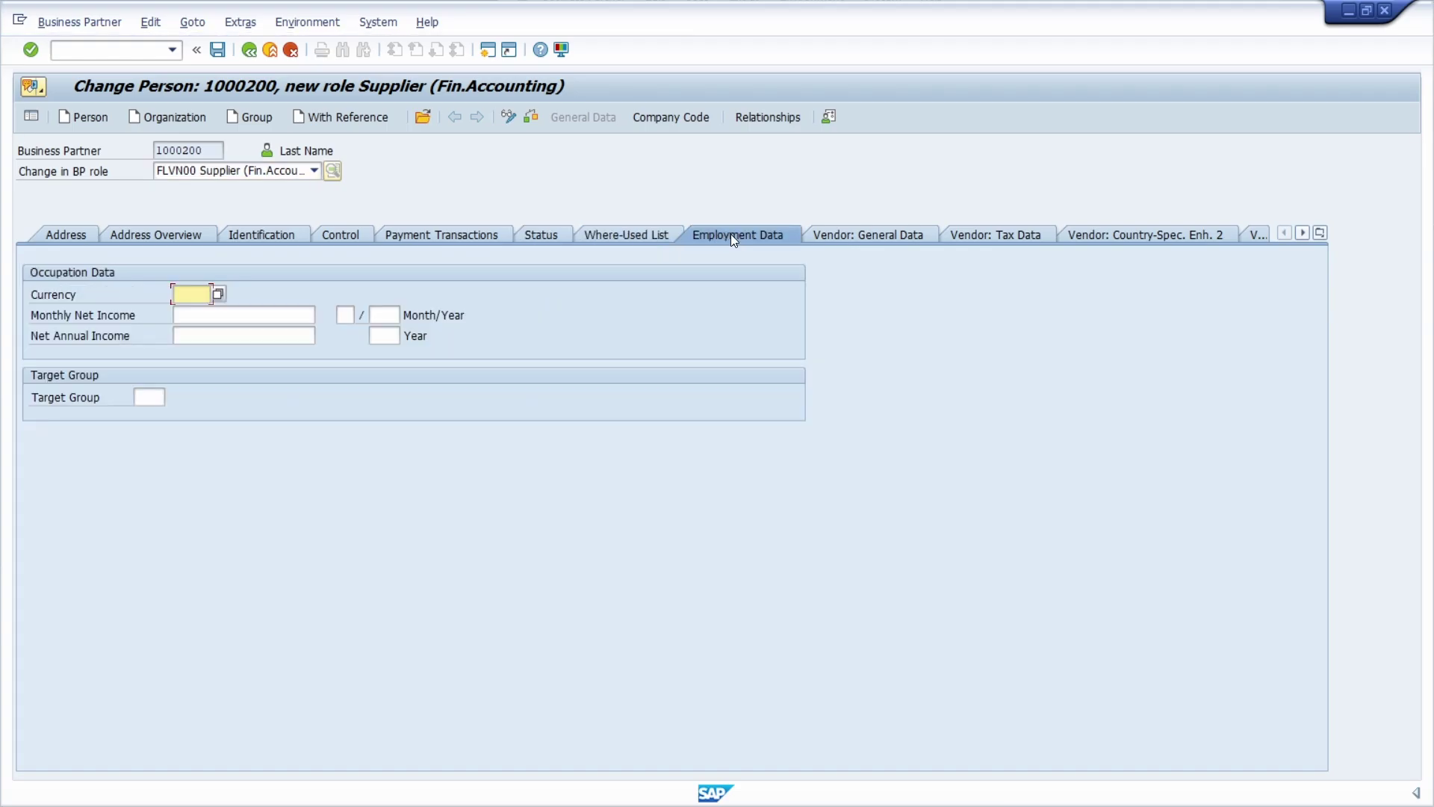
left_click(975, 235)
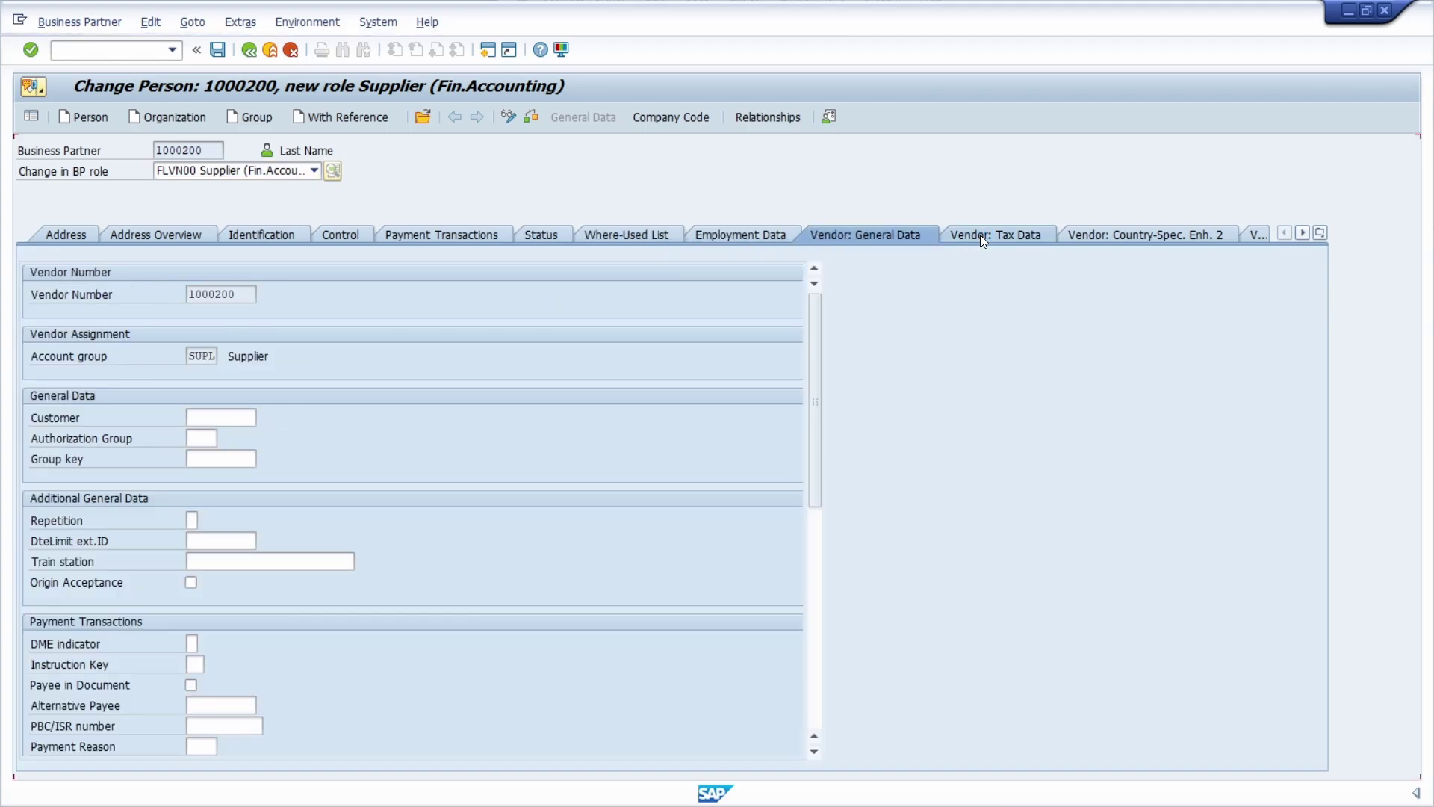
left_click(1122, 237)
left_click(1255, 233)
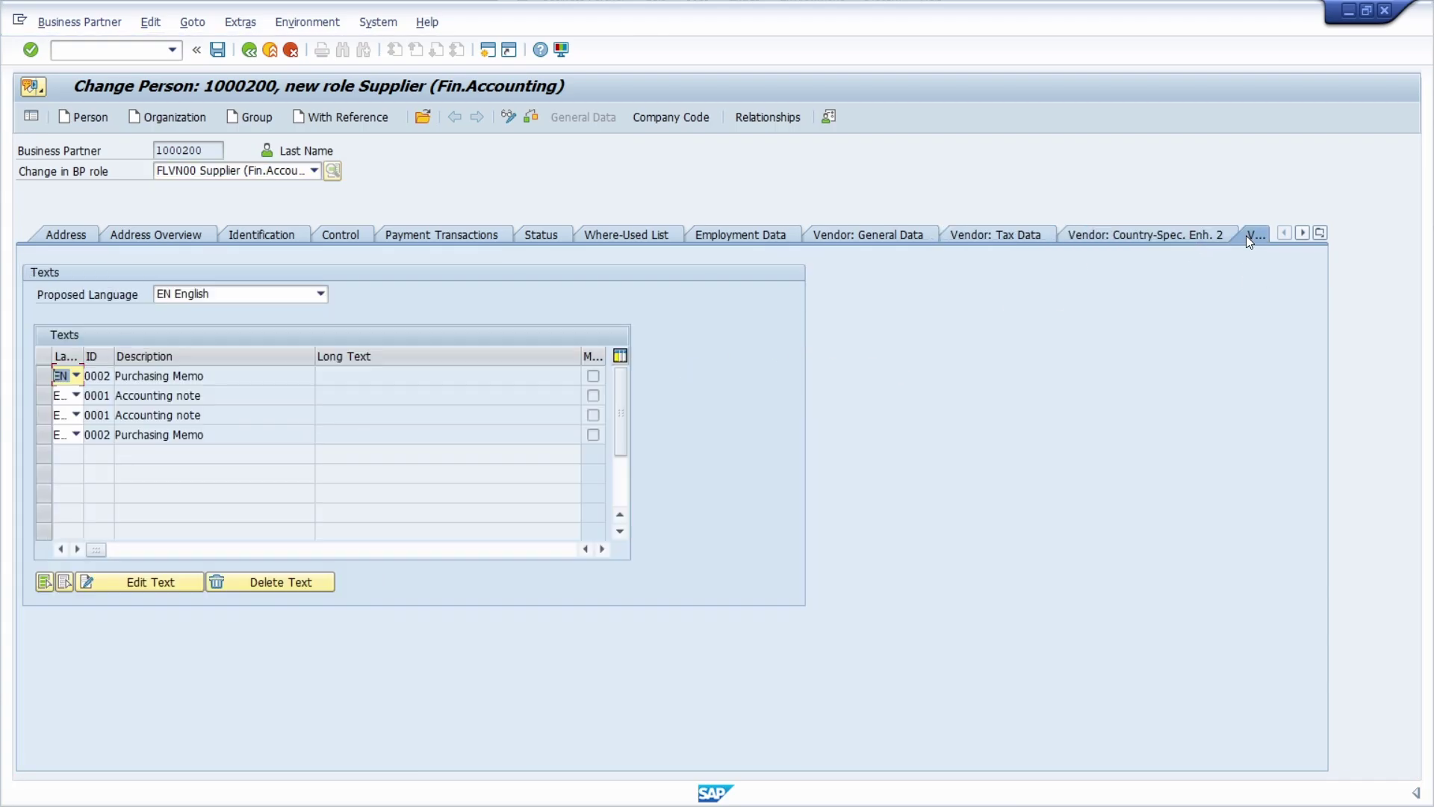
left_click(1320, 235)
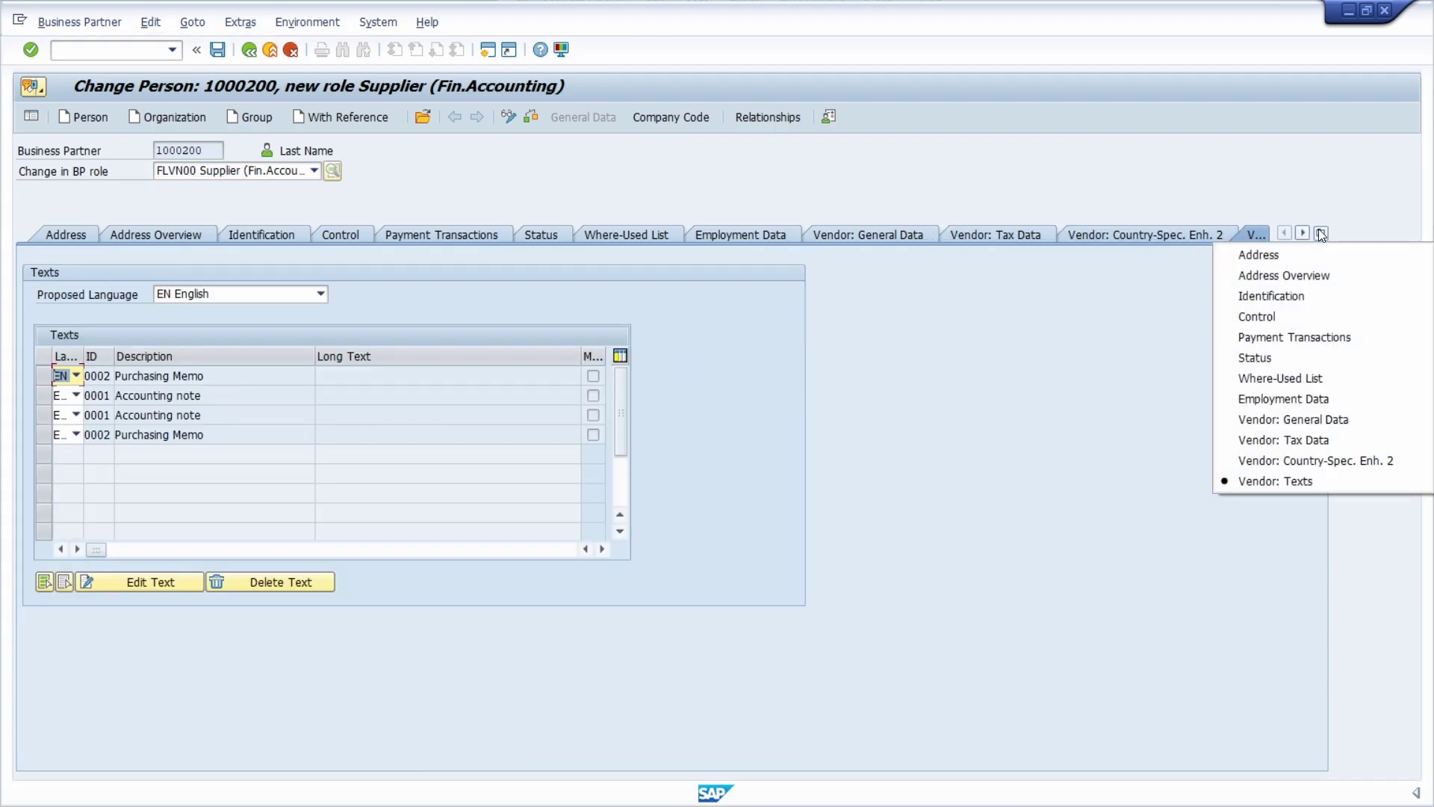
left_click(1226, 457)
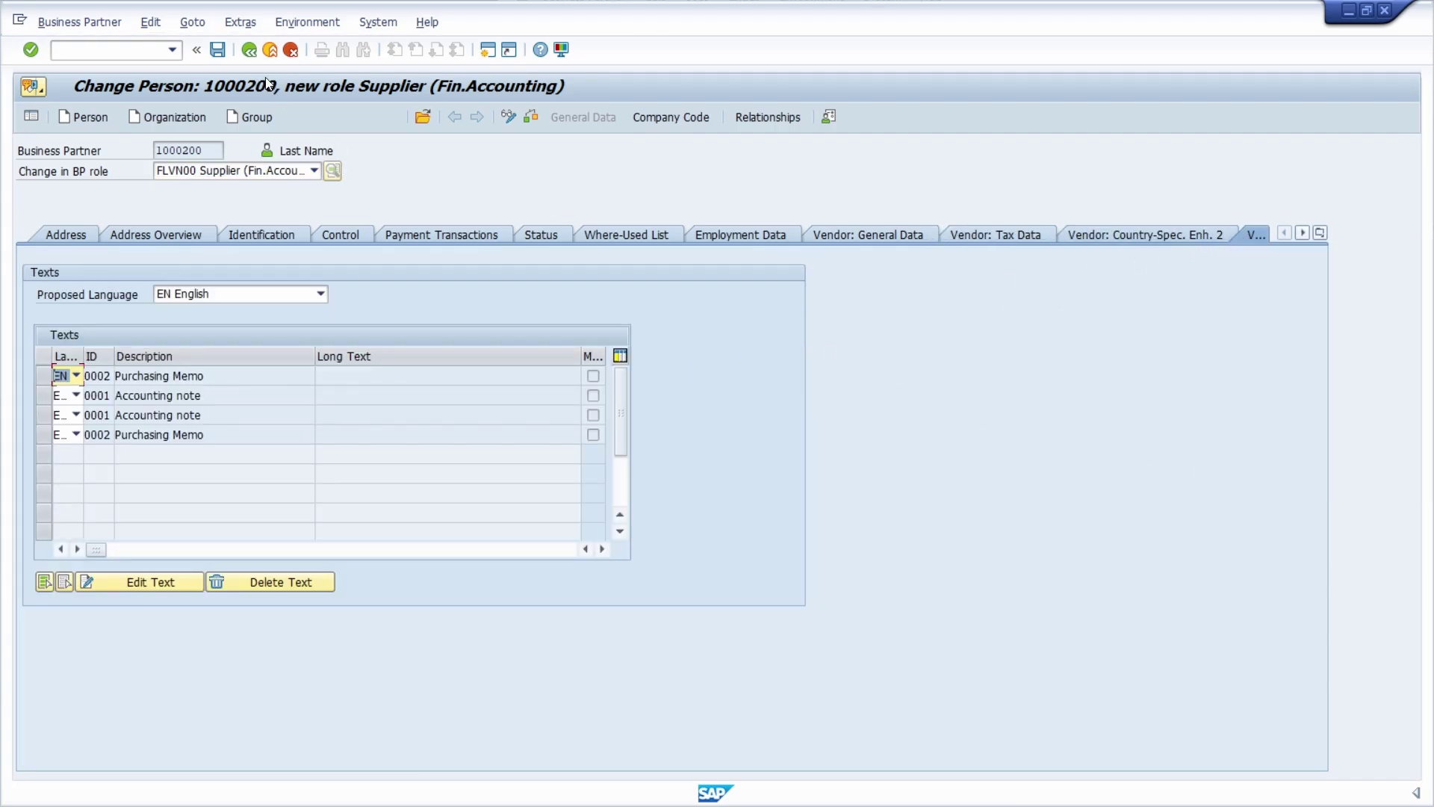
Step: Open company code 1010 data and choose reconciliation account 12110000
left_click(662, 116)
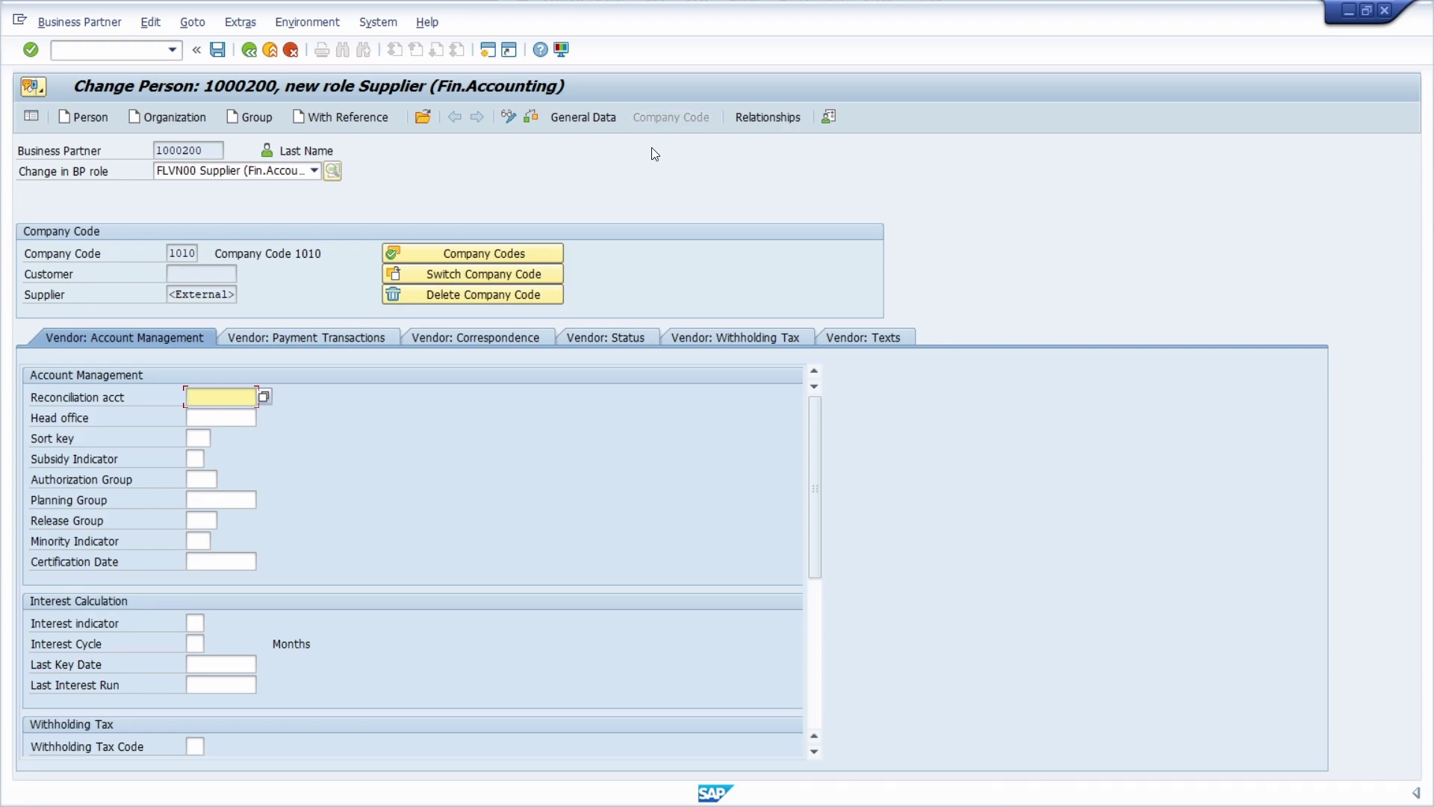
left_click(329, 259)
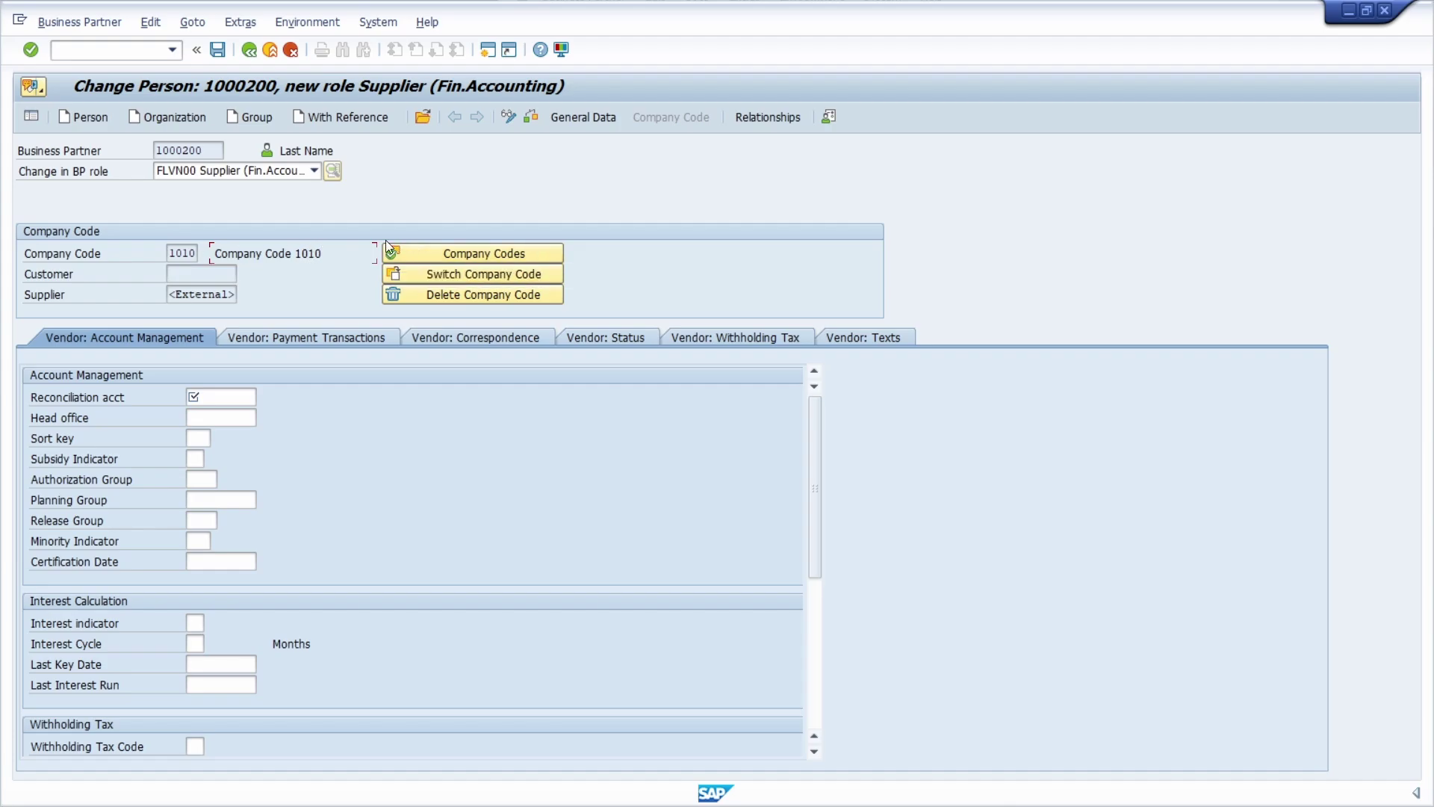
left_click(191, 397)
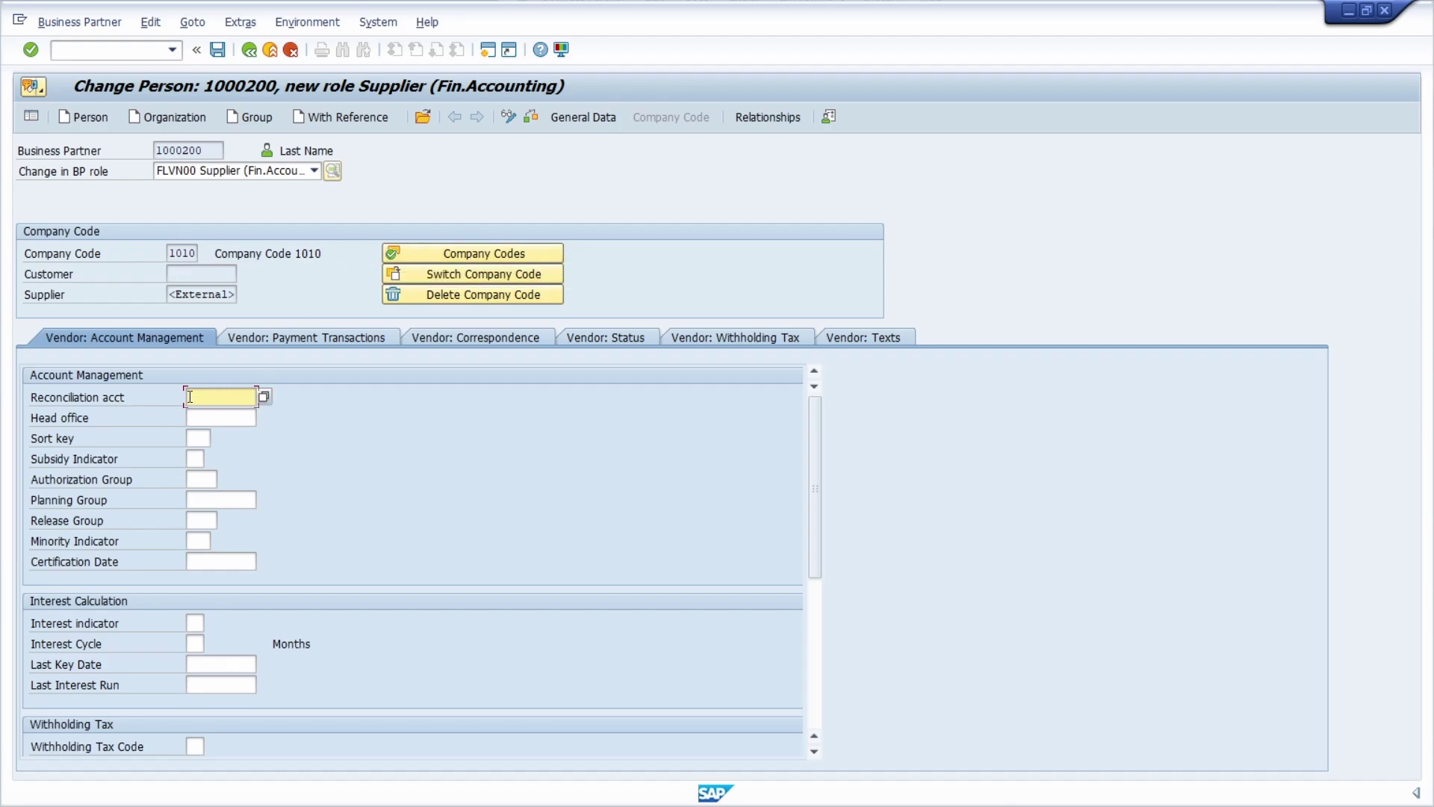
left_click(265, 397)
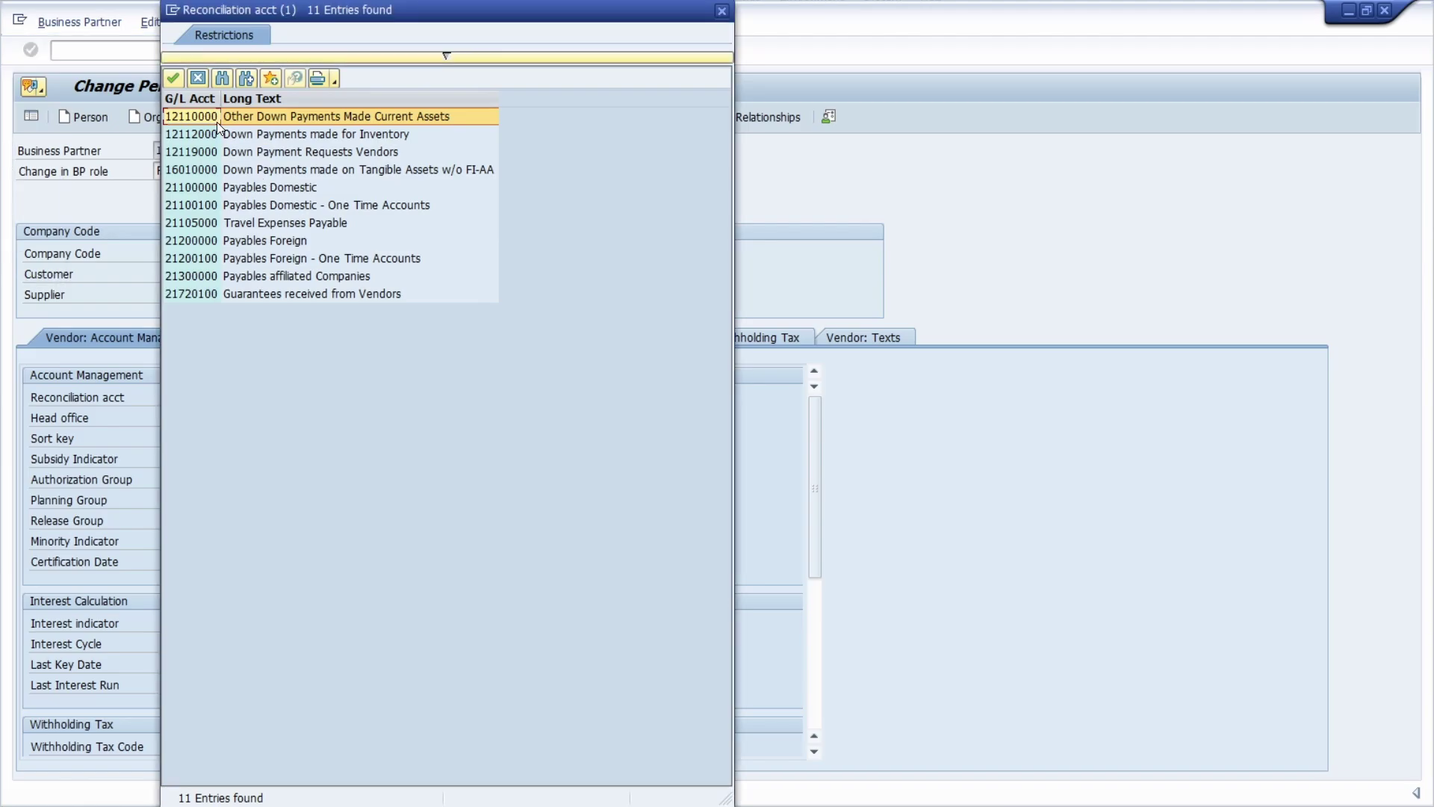
double_click(208, 118)
scroll(133, 490, "down", 5)
scroll(115, 482, "up", 5)
Step: Review the vendor company code tabs from Payment Transactions to Texts, ending on Account Management
left_click(289, 341)
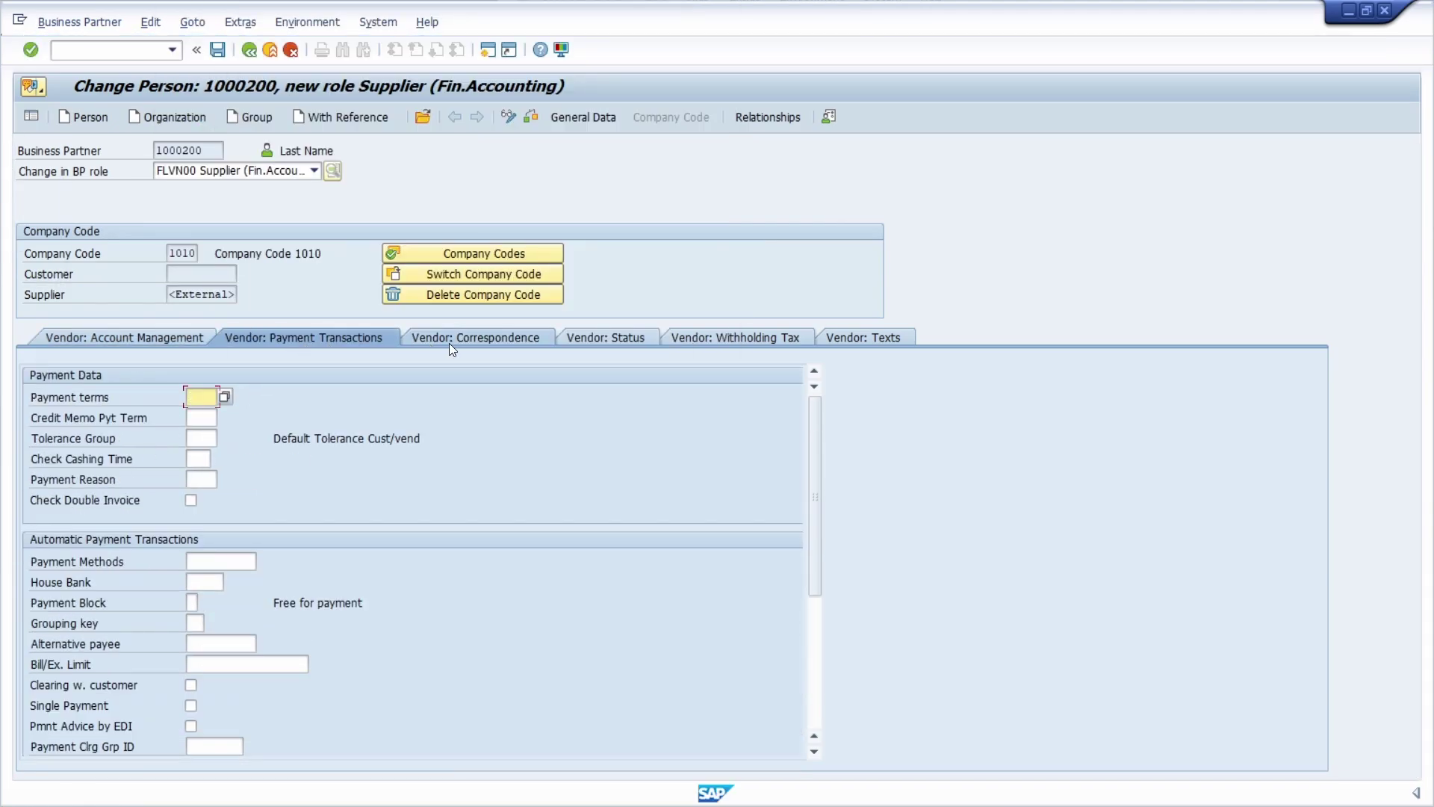
scroll(346, 486, "down", 3)
scroll(455, 394, "up", 3)
left_click(487, 342)
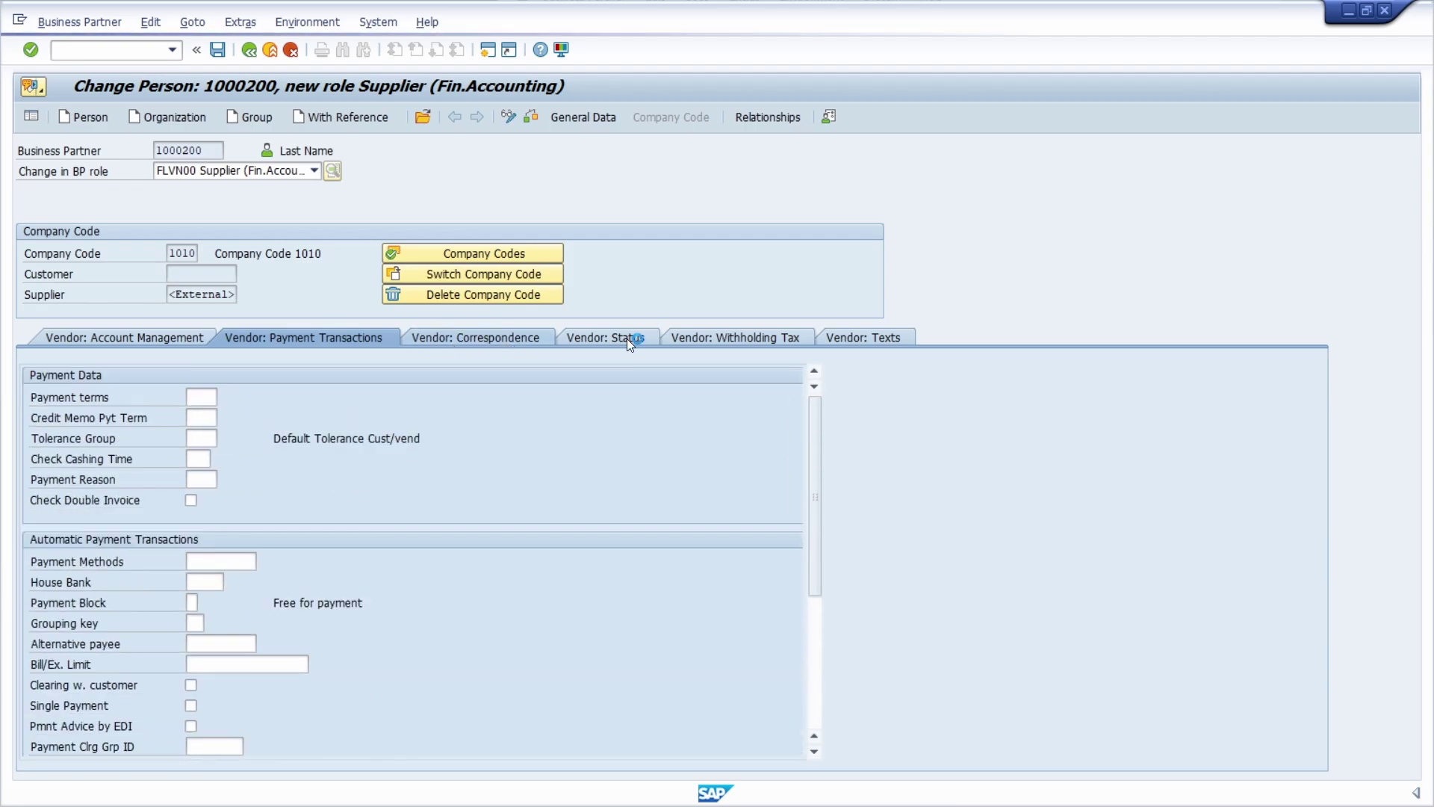
scroll(549, 459, "down", 3)
scroll(560, 395, "up", 3)
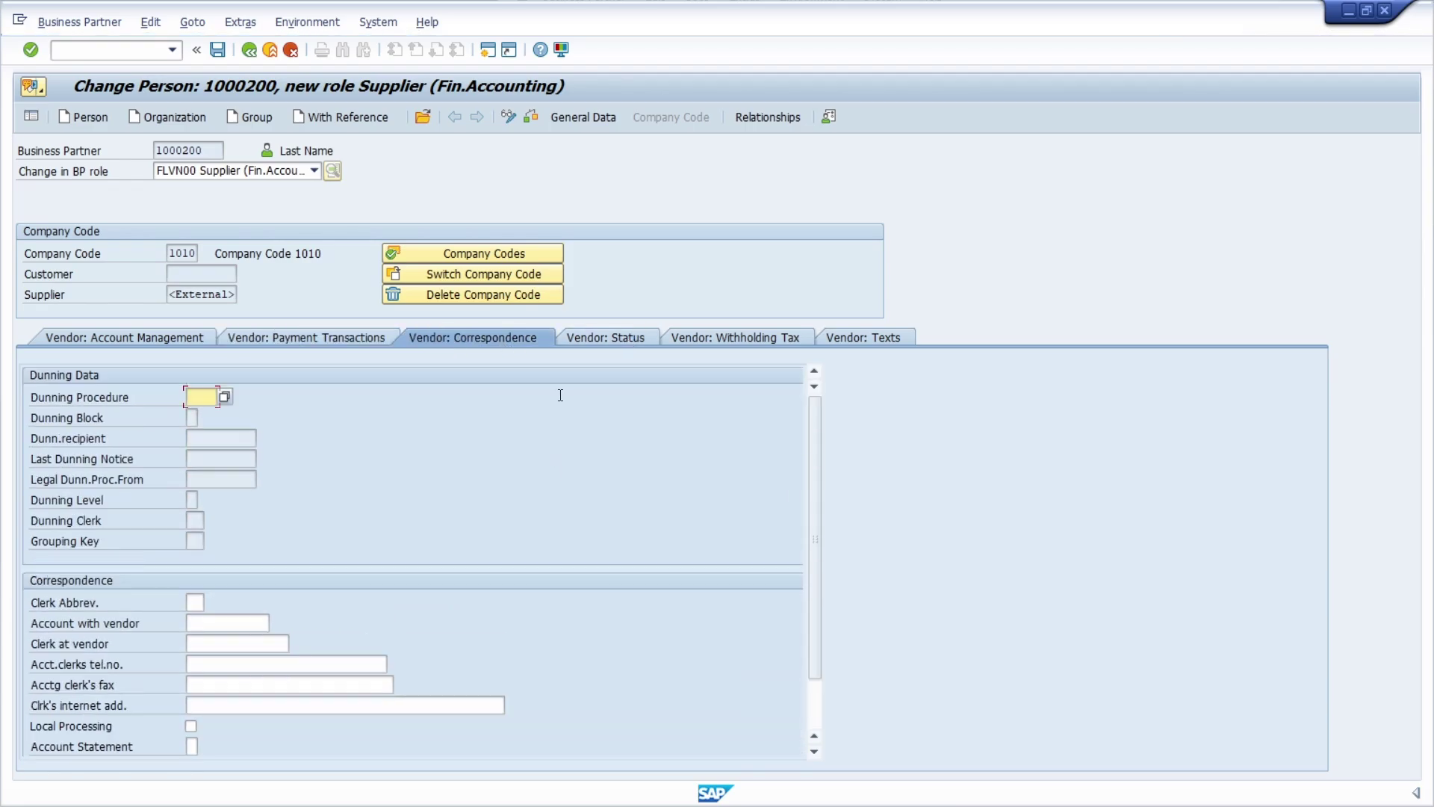
left_click(598, 342)
left_click(702, 337)
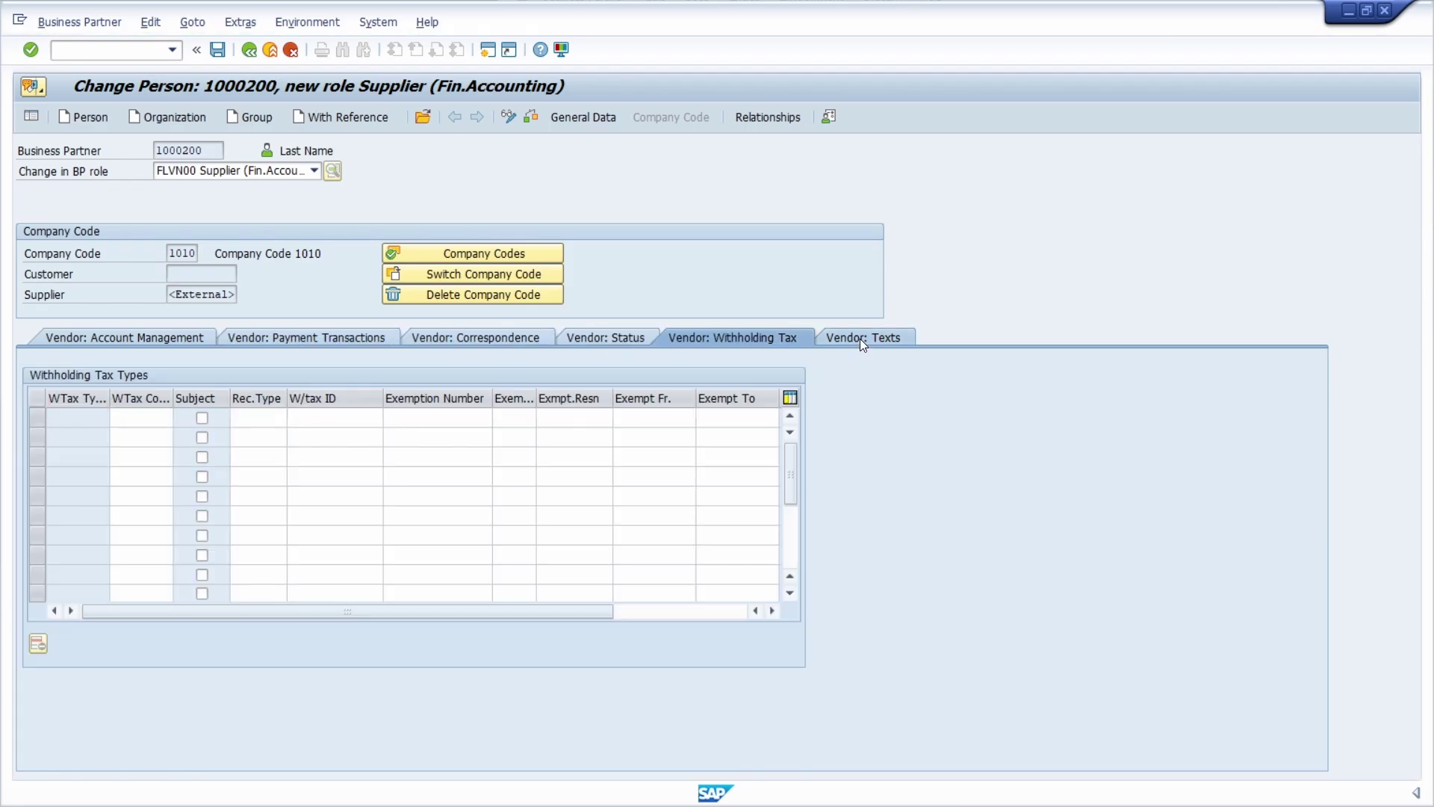
left_click(863, 340)
left_click(128, 337)
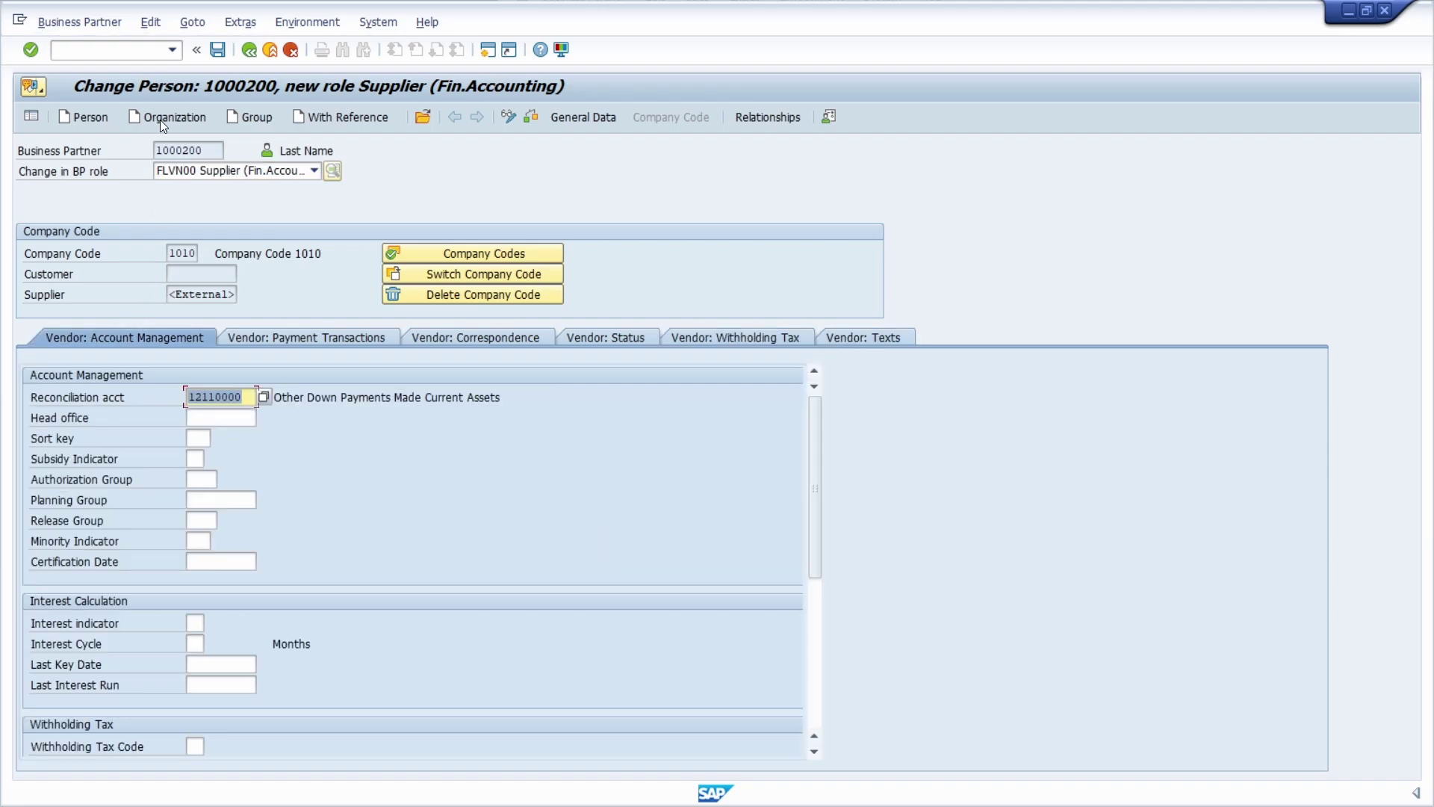
Step: Save the partner, answering Yes to the VAT registration and unconfirmed-warnings prompts
left_click(218, 50)
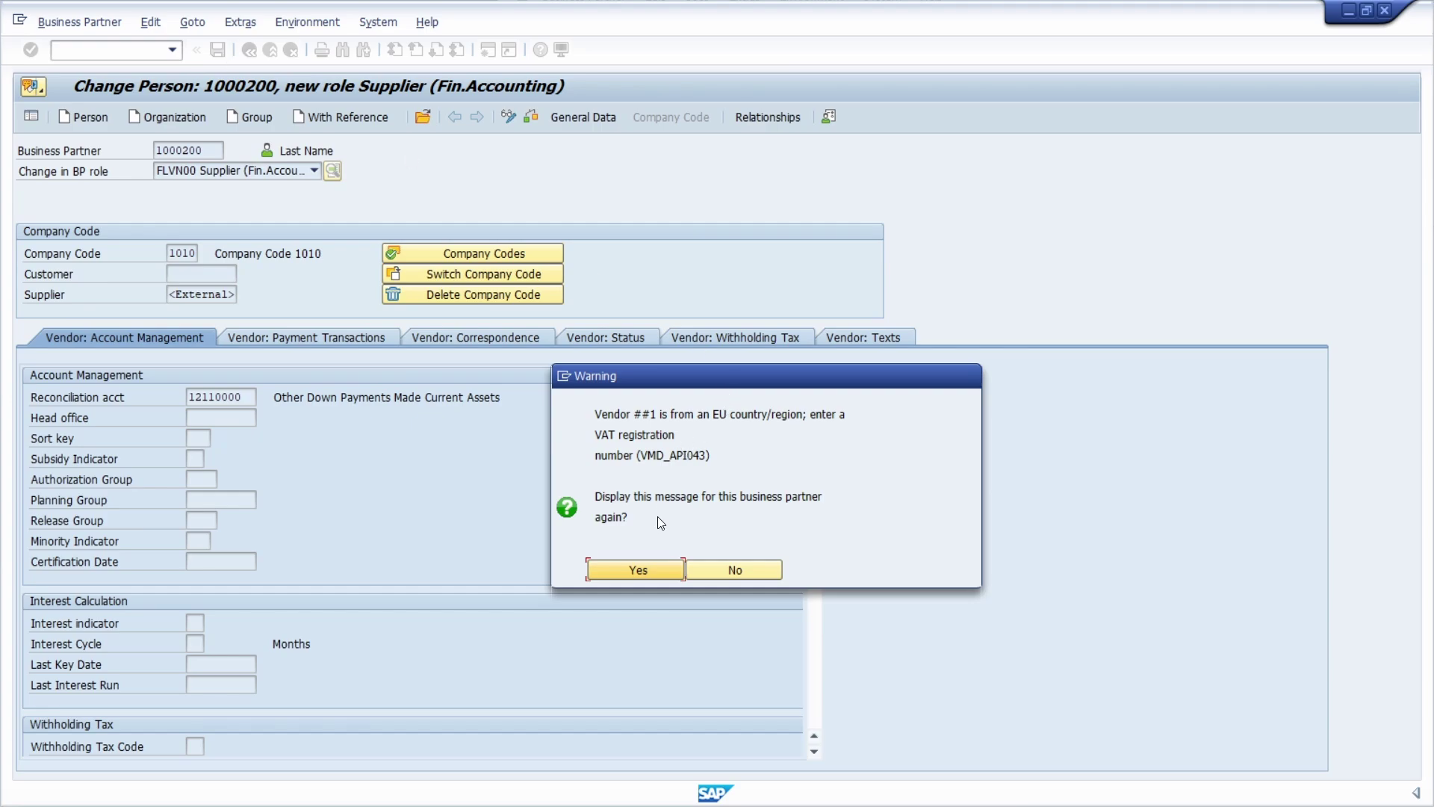
left_click(643, 569)
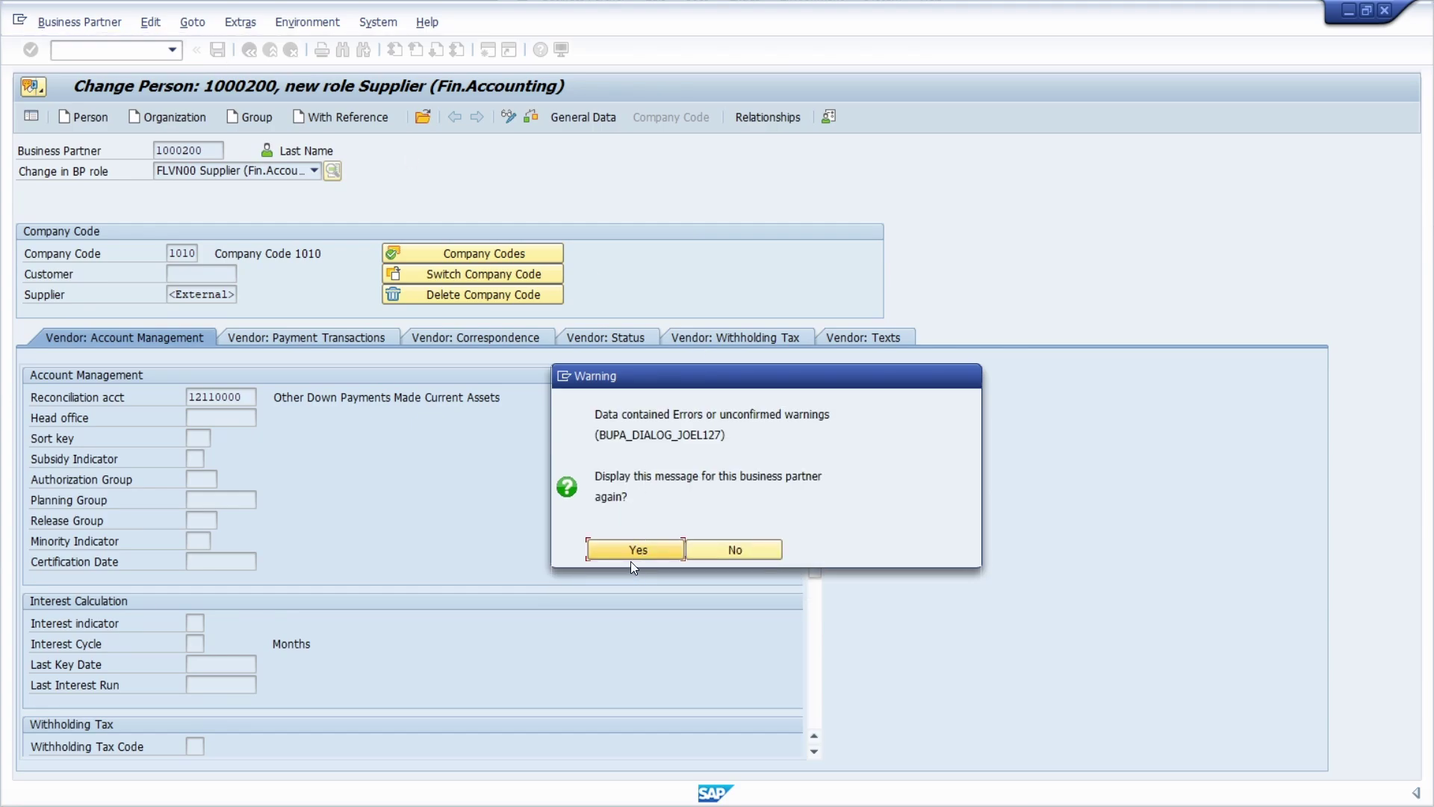
left_click(631, 558)
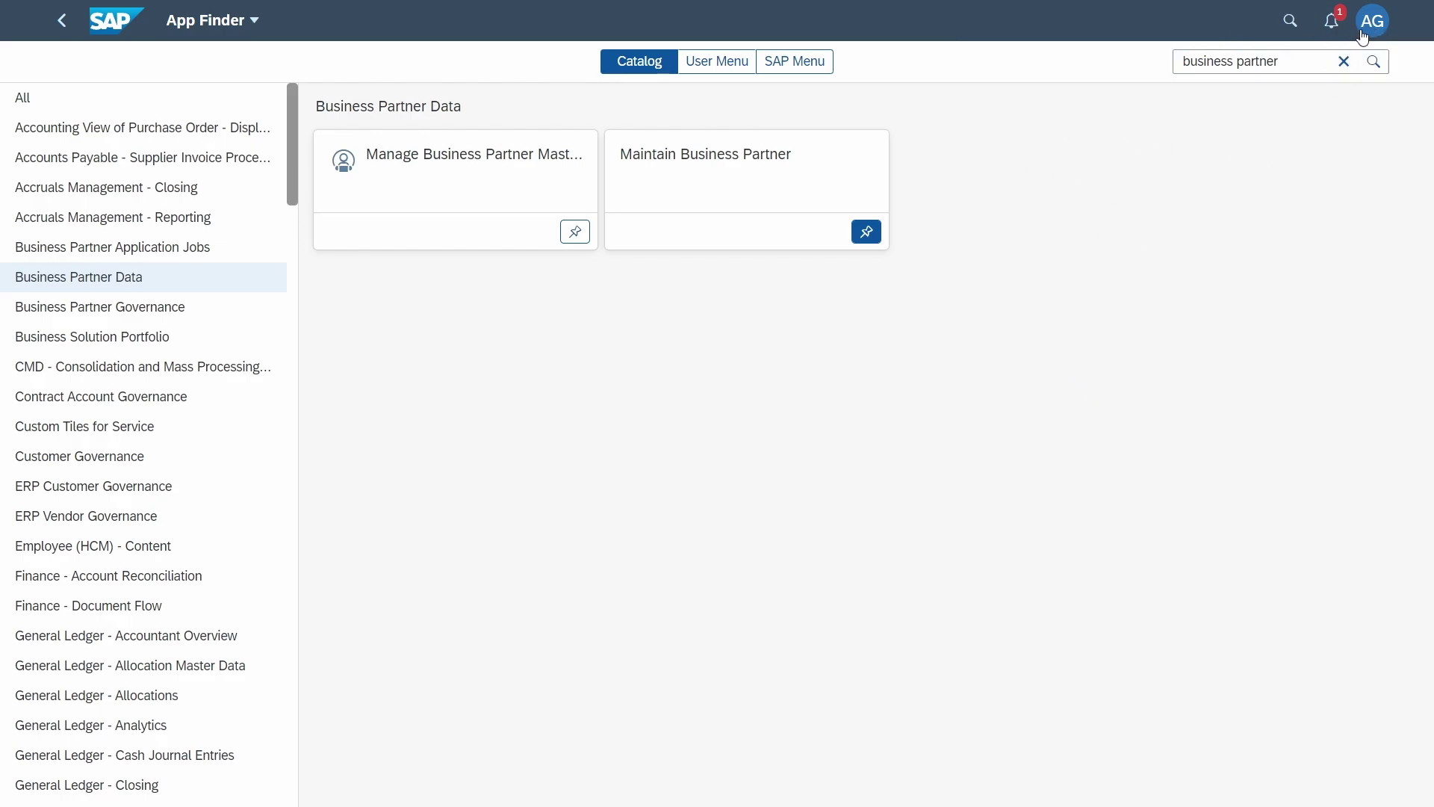
left_click(1373, 33)
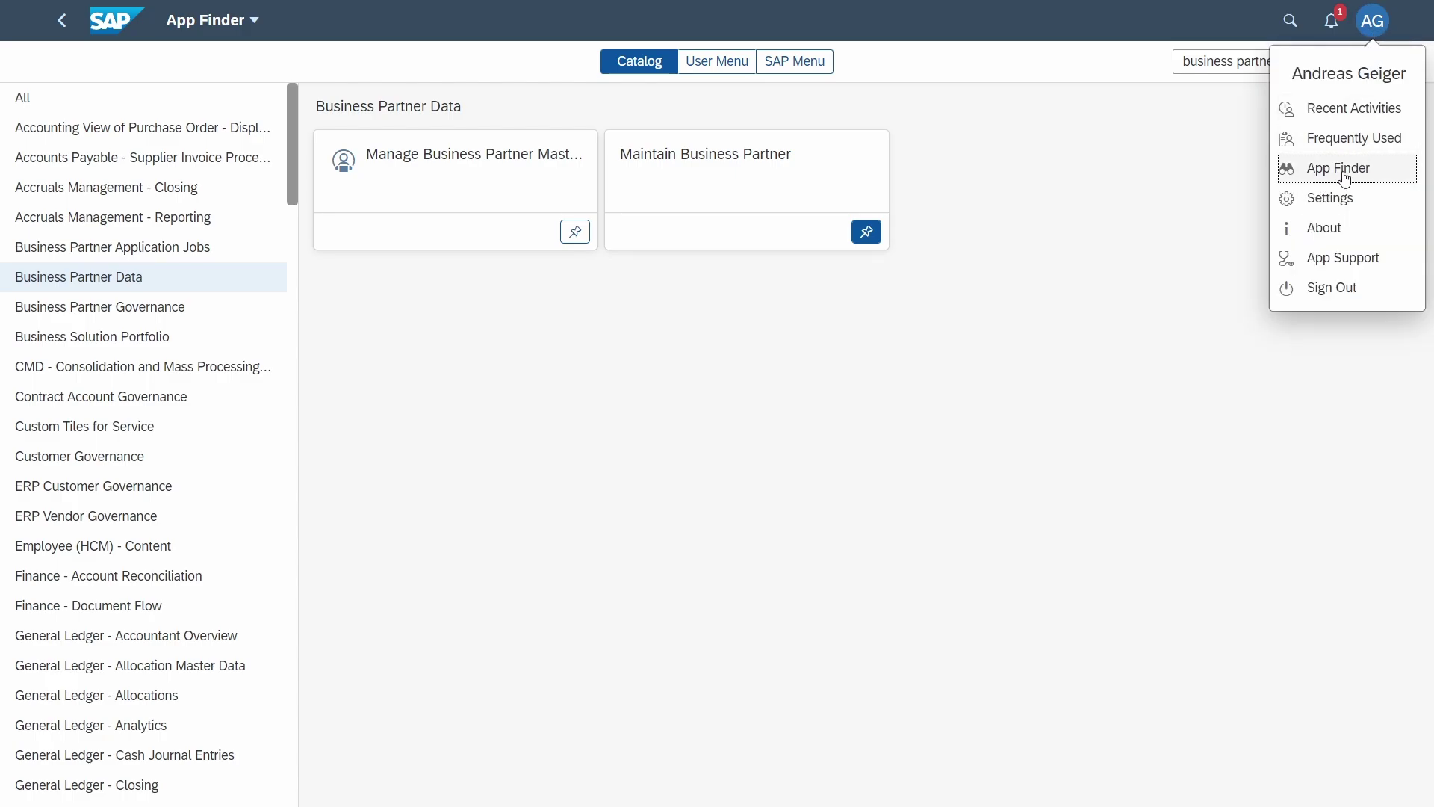
left_click(1355, 171)
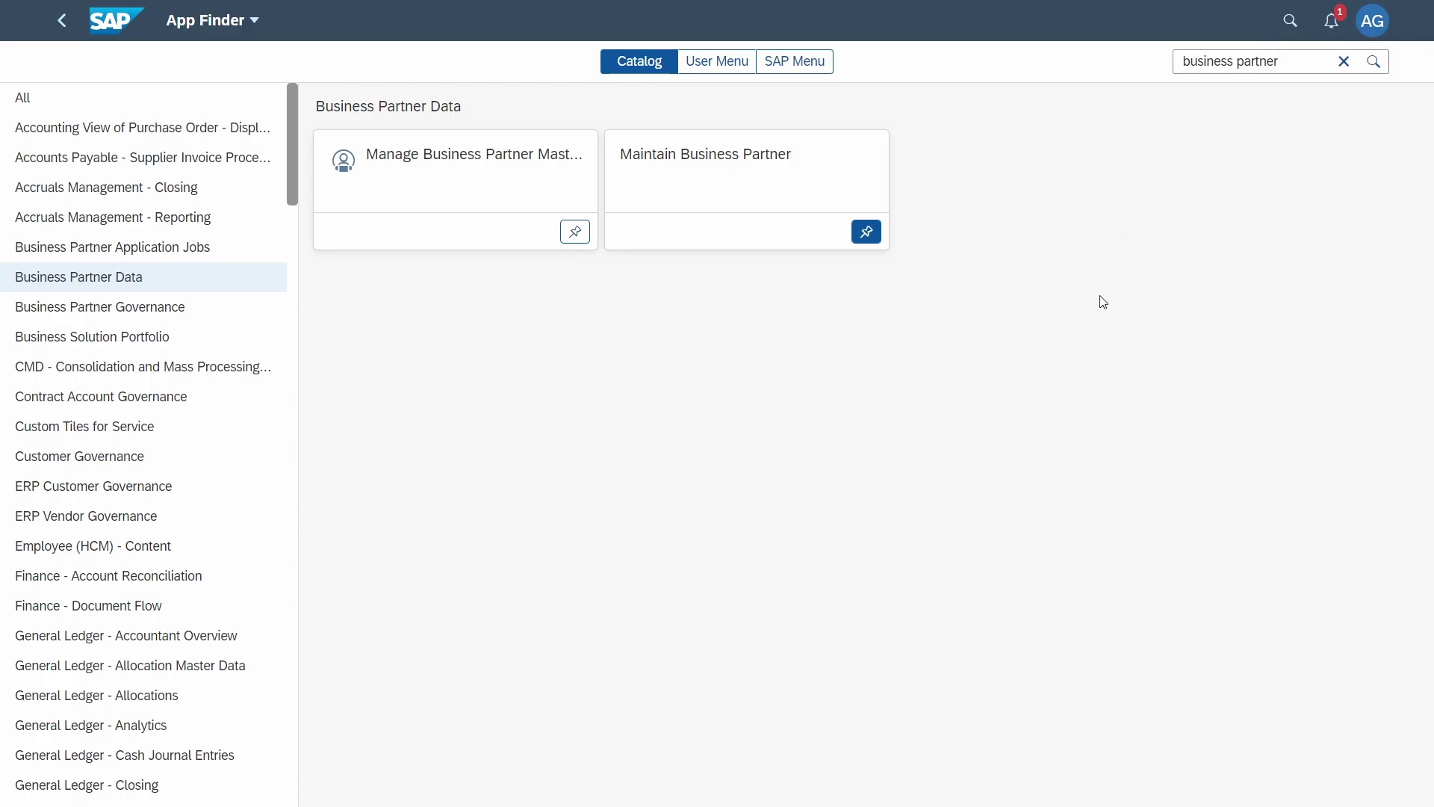
left_click(1246, 60)
key("ctrl+a")
left_click(1204, 270)
left_click(865, 232)
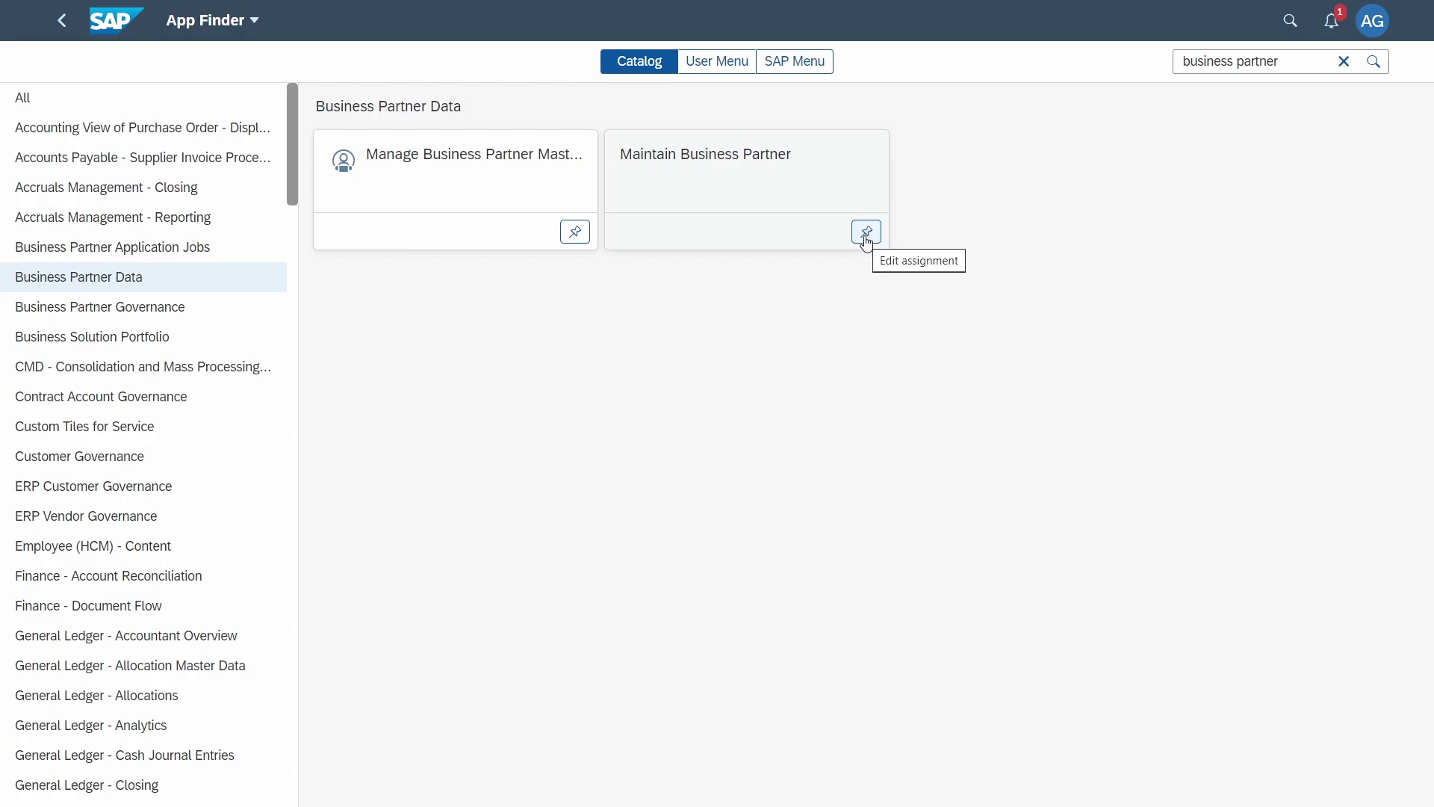
left_click(866, 235)
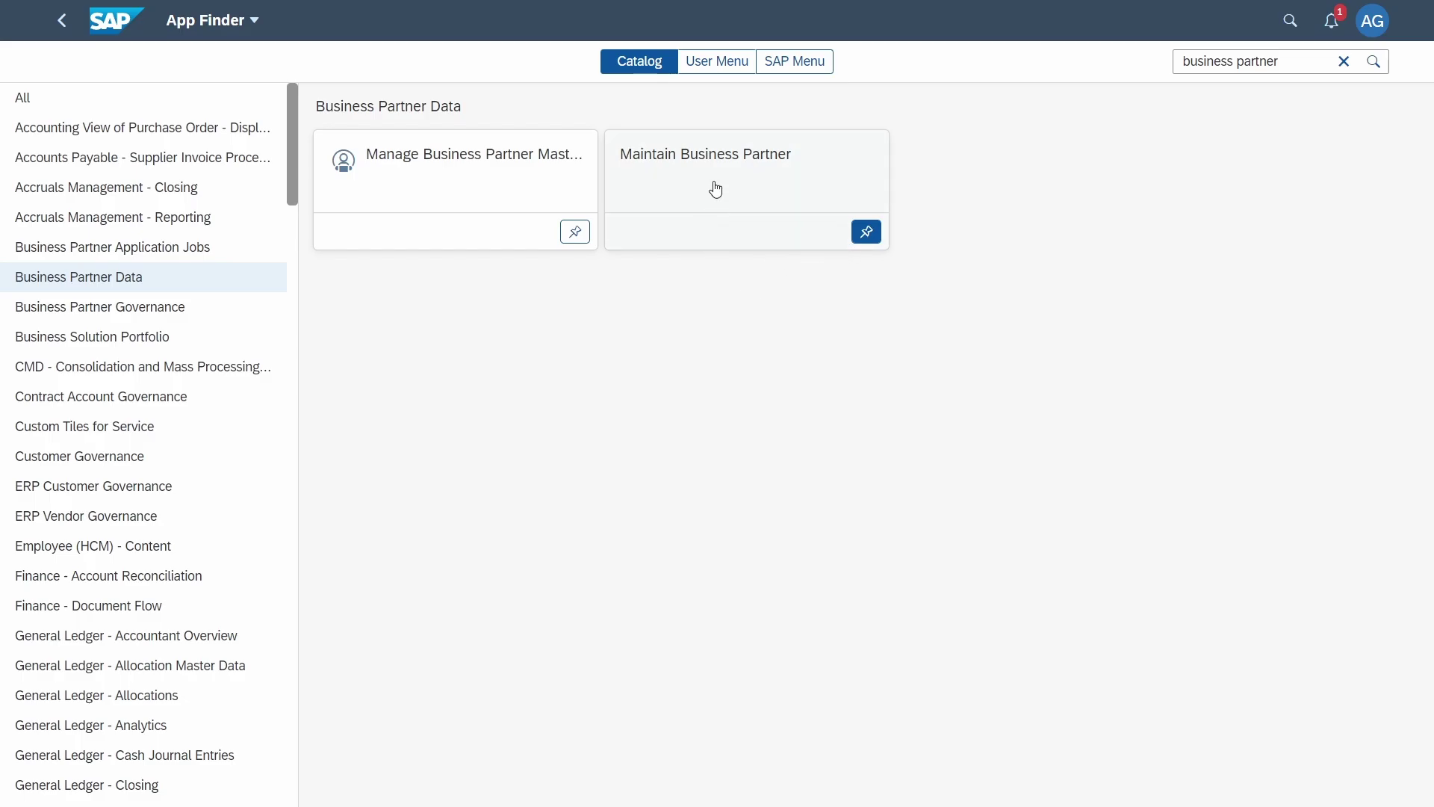
Step: Launch the Maintain Business Partner app from the App Finder's Business Partner Data apps
left_click(715, 189)
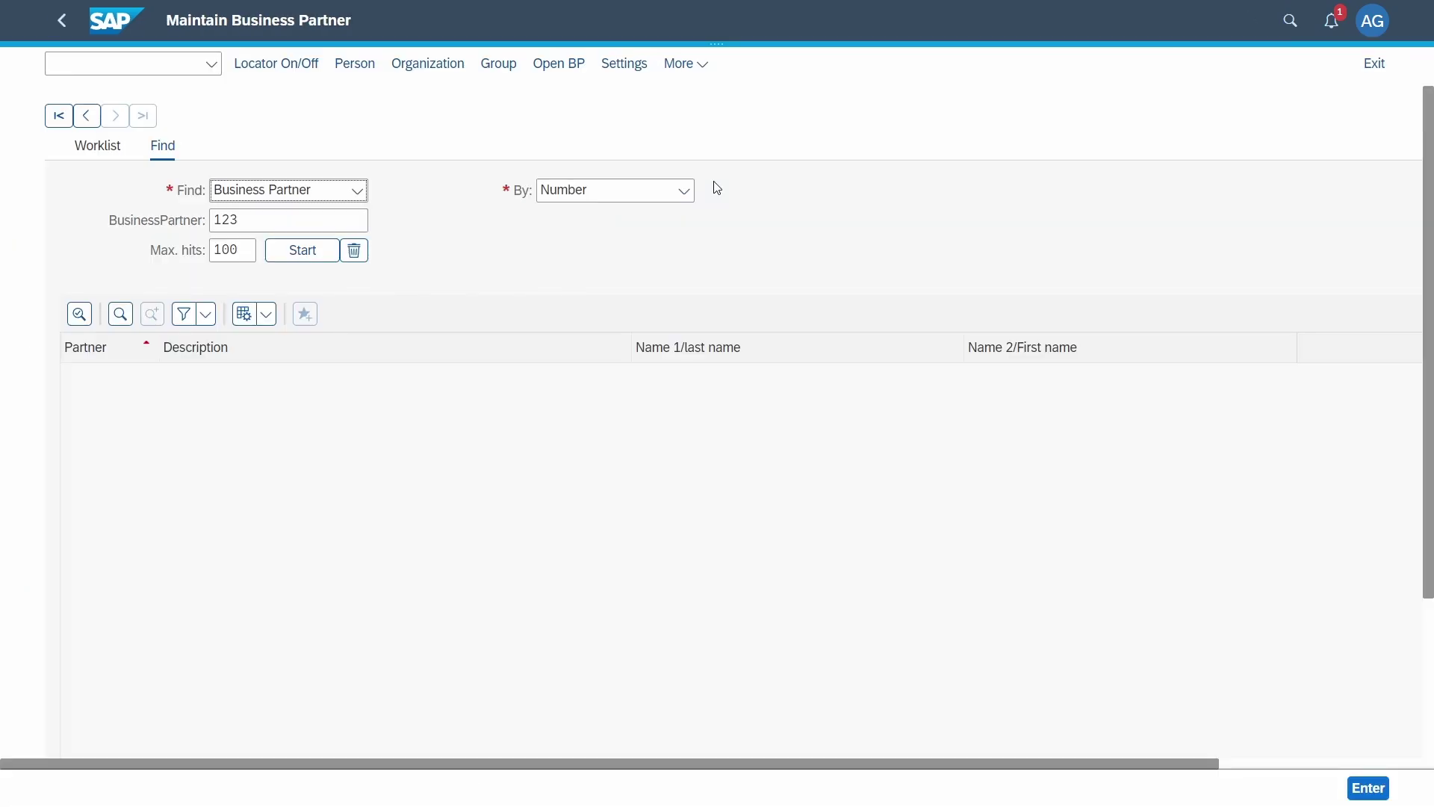